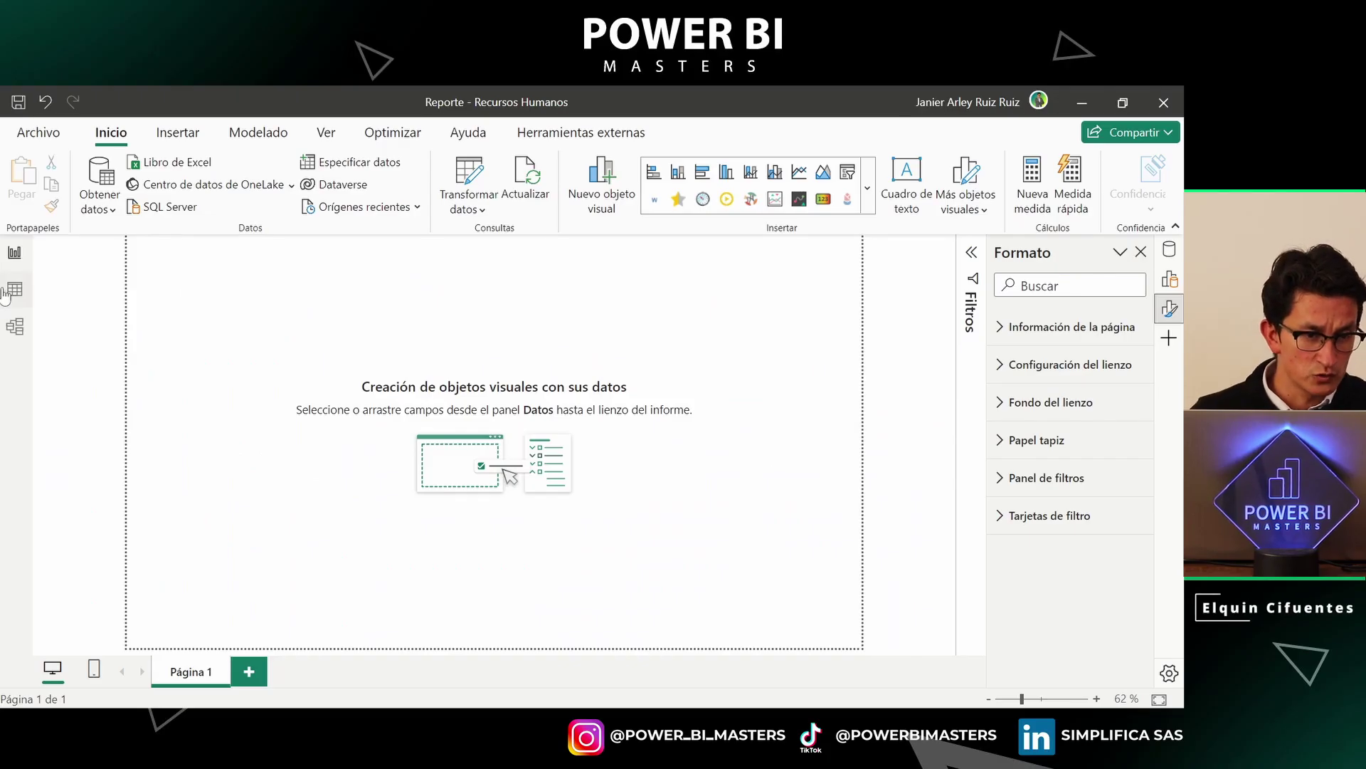
Switch the Reporte - Recursos Humanos file from the empty report page to Table view
{"action": "left_click", "coordinate": [15, 292]}
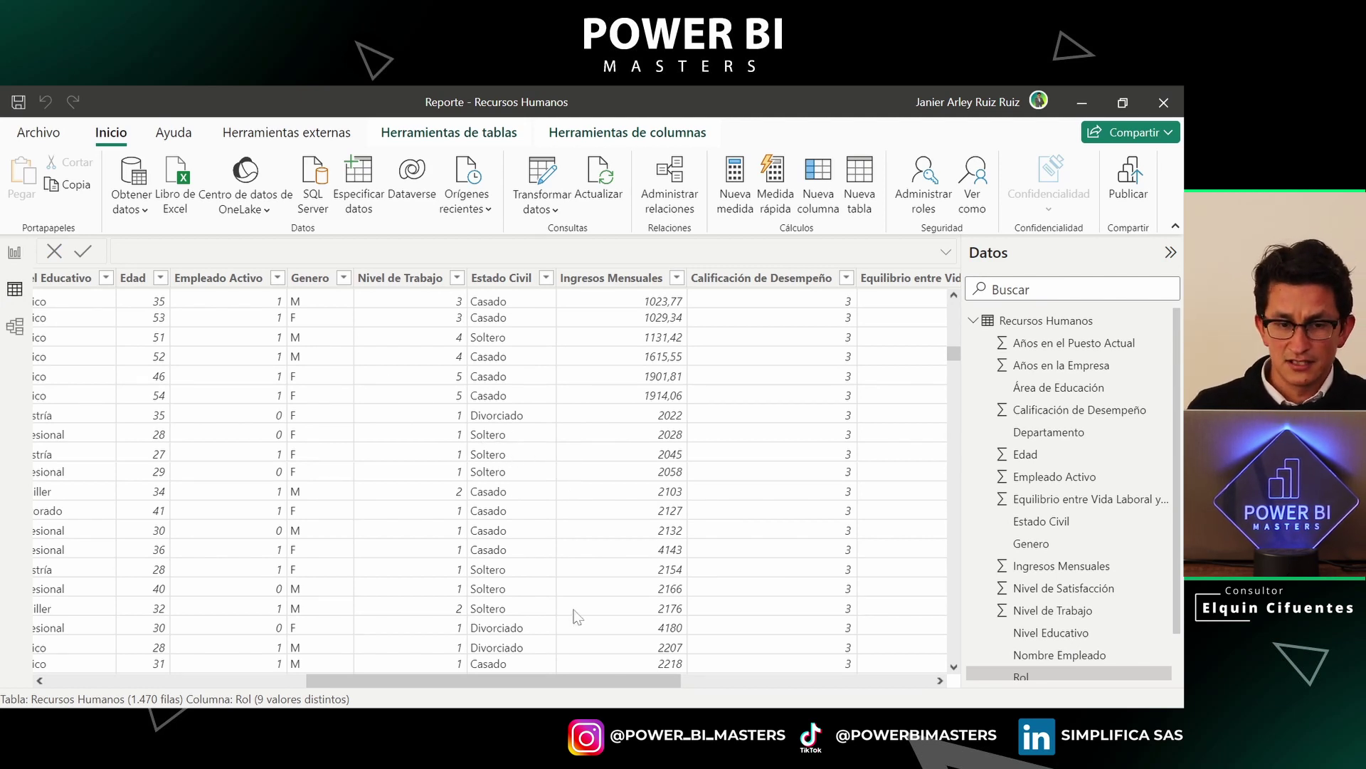
Show the Recursos Humanos table's 1,470 rows and select its Genero column of M and F values
{"action": "scroll", "coordinate": [1028, 416], "scroll_direction": "down", "scroll_amount": 1}
{"action": "scroll", "coordinate": [1029, 423], "scroll_direction": "up", "scroll_amount": 1}
{"action": "left_click", "coordinate": [1052, 321]}
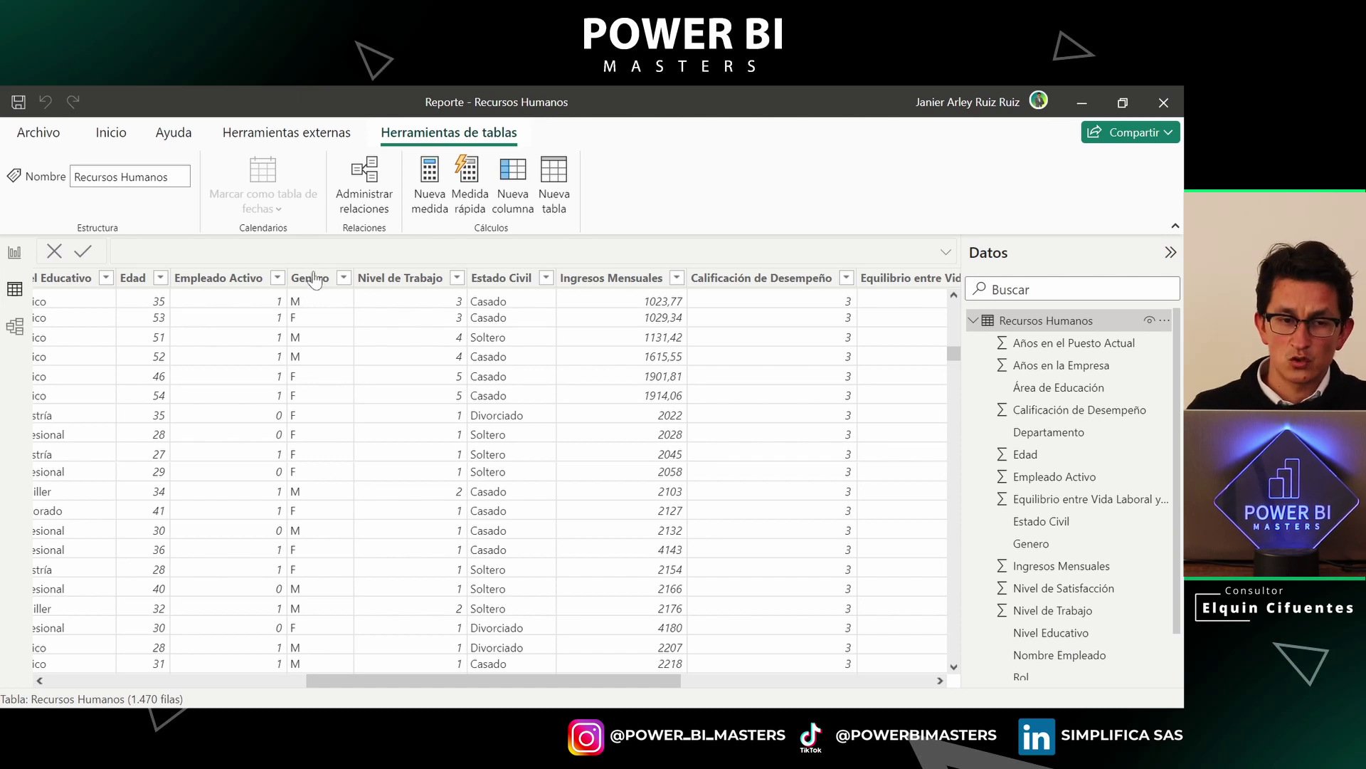
{"action": "left_click", "coordinate": [311, 277]}
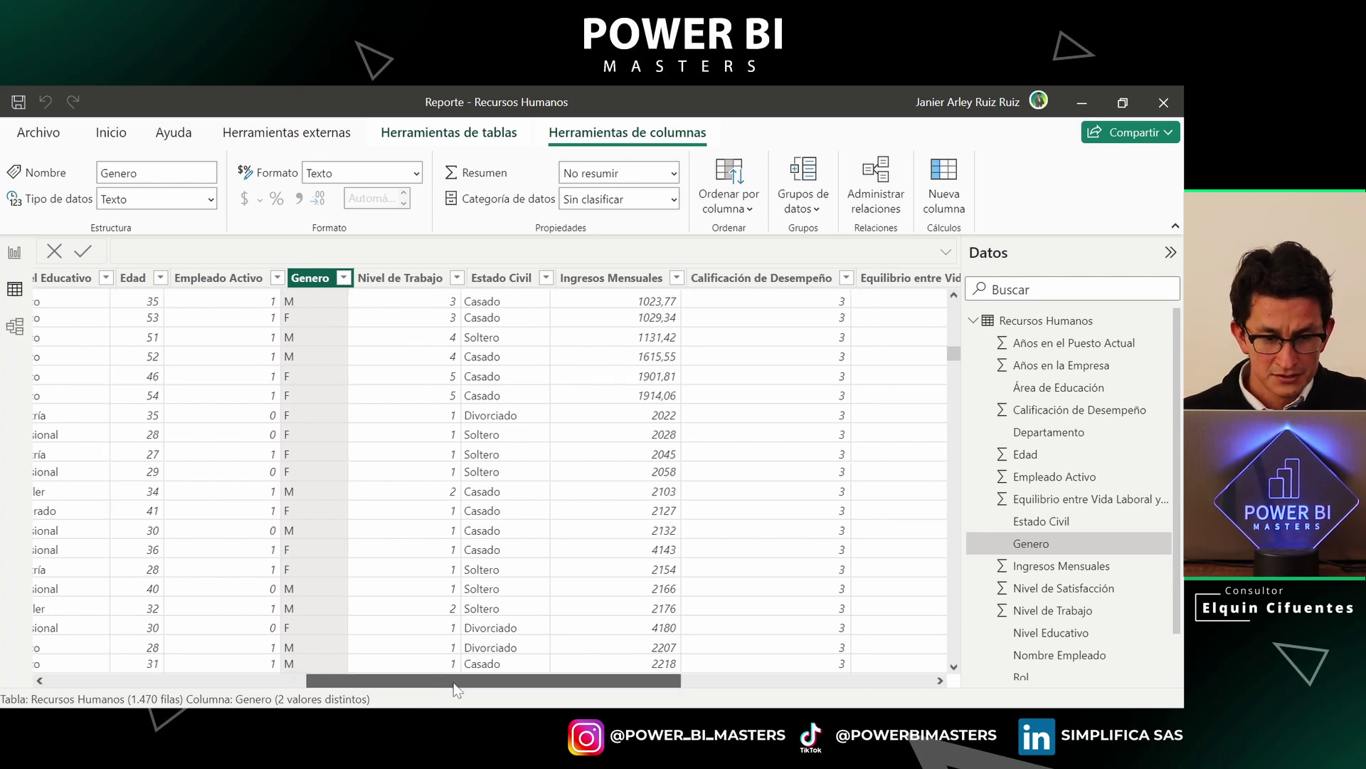
List the Años en el Puesto Actual column's 19 distinct values: blank plus 1 through 18
{"action": "left_click_drag", "start_coordinate": [440, 682], "coordinate": [692, 682]}
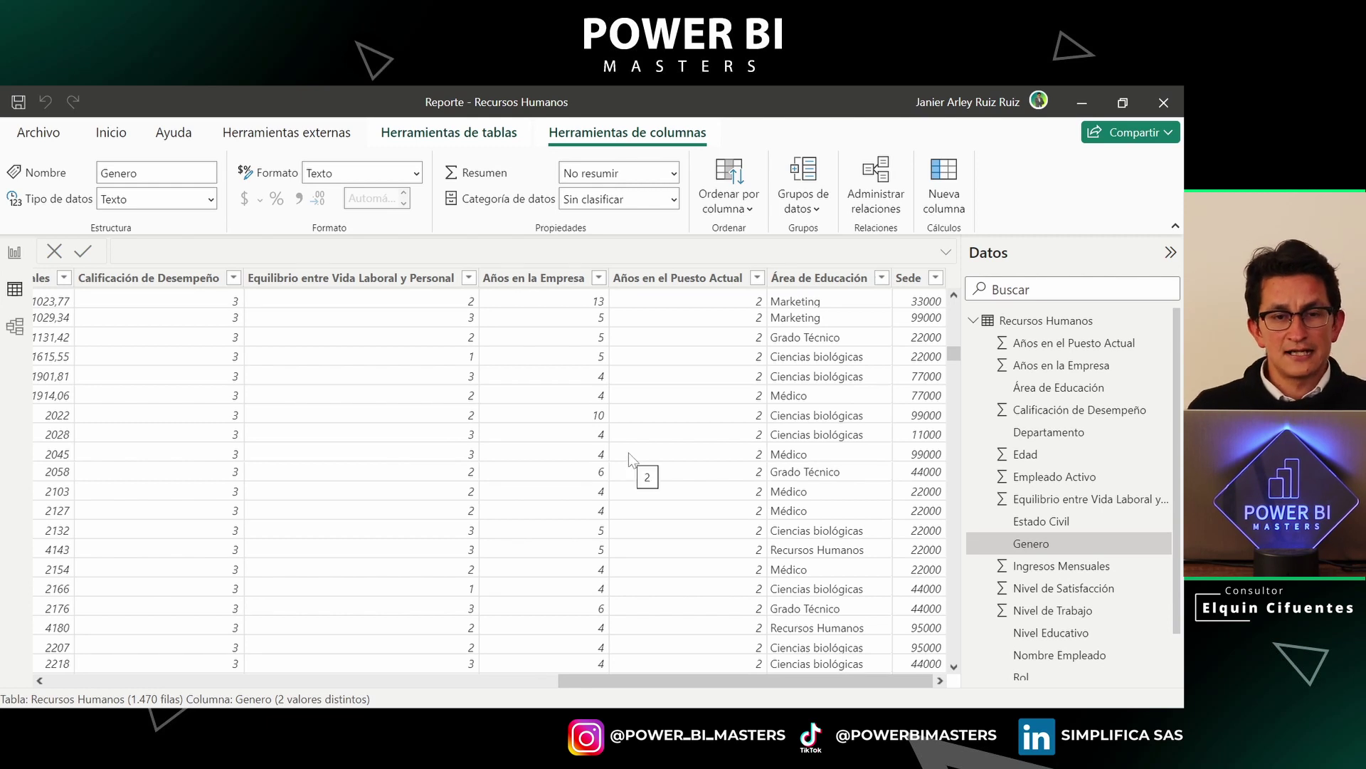
{"action": "left_click", "coordinate": [759, 279]}
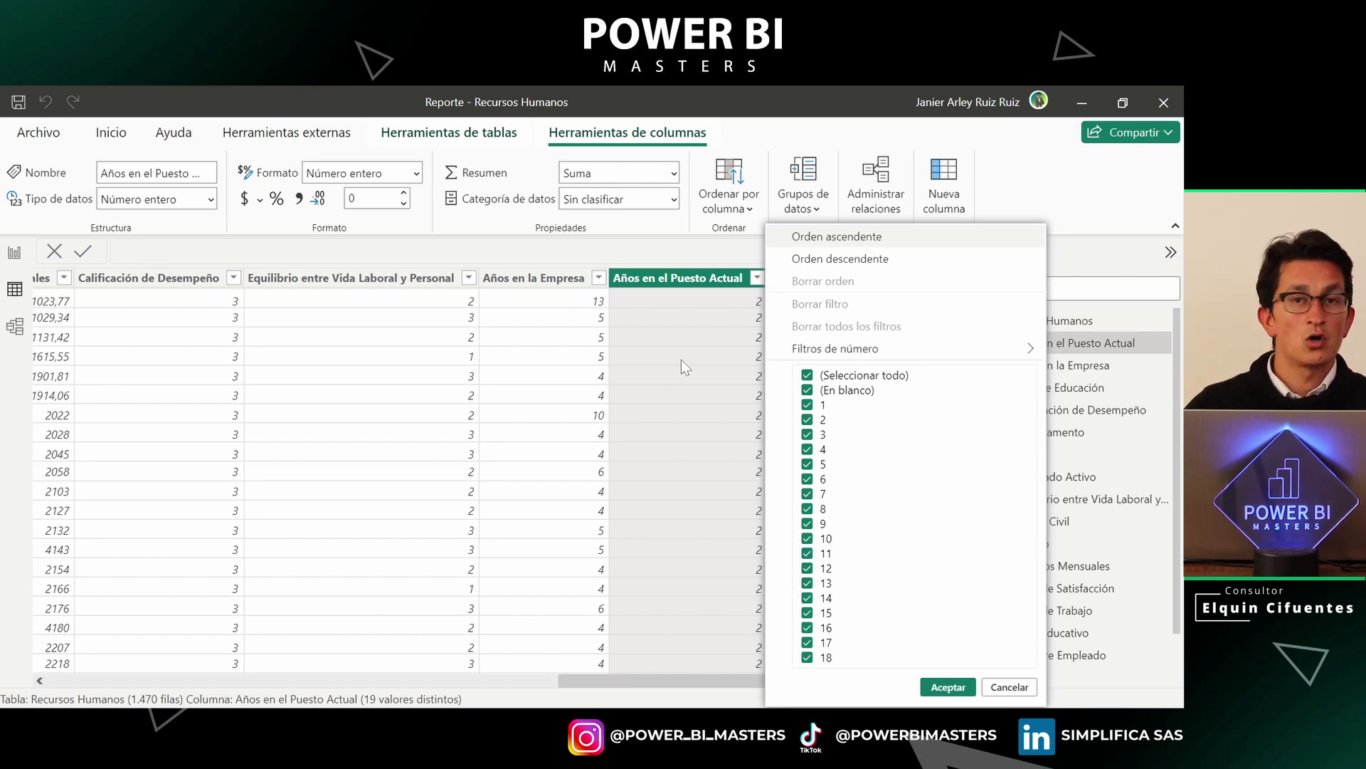
Check the Sede column's 11 site codes, such as 22000 and 99000, then collapse Recursos Humanos in Datos
{"action": "left_click", "coordinate": [681, 360]}
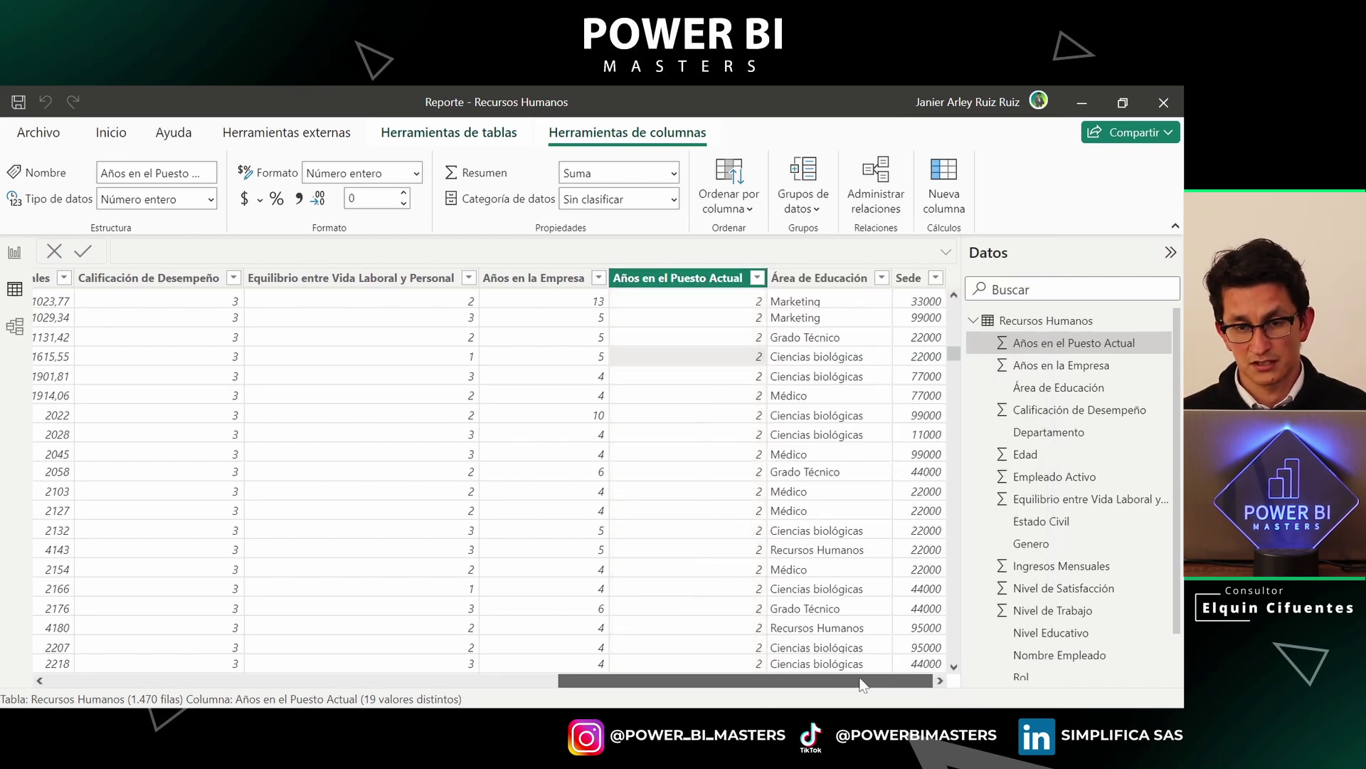
{"action": "left_click", "coordinate": [916, 438]}
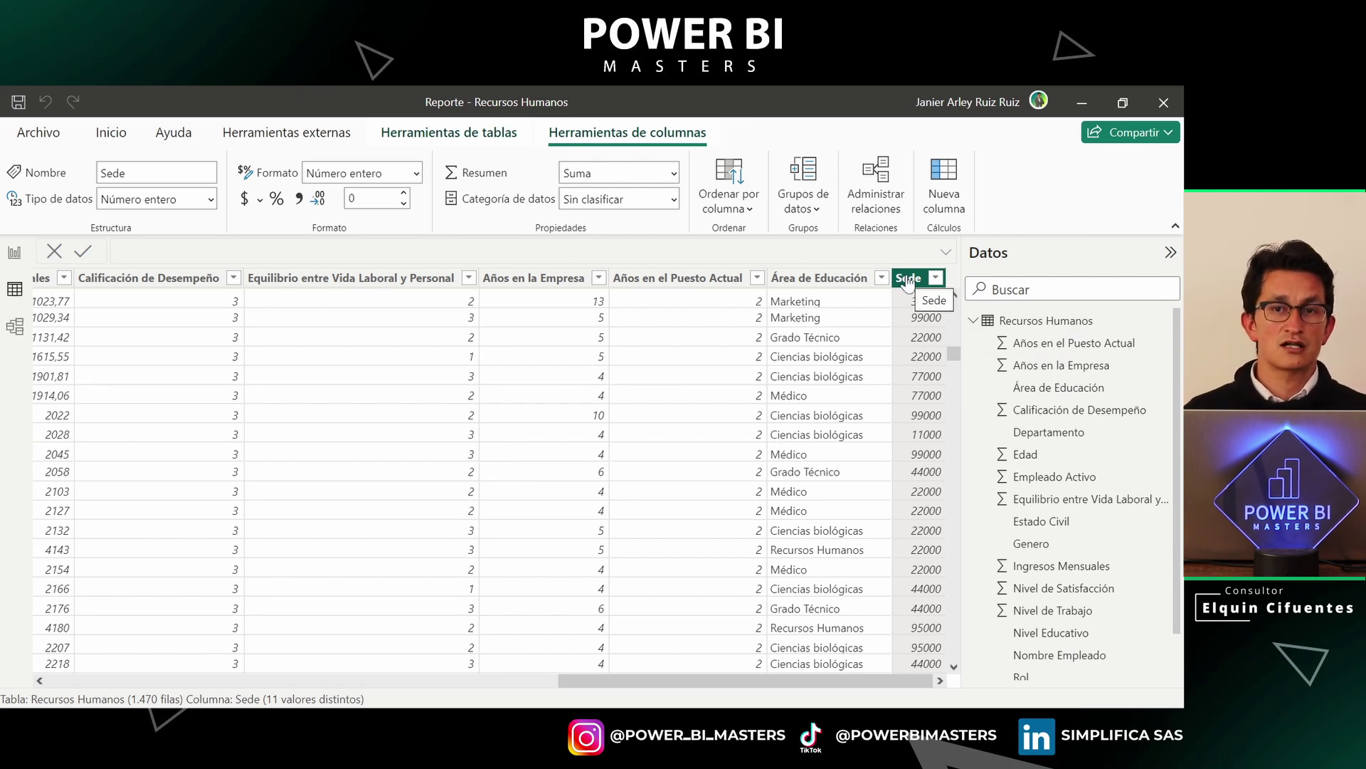
{"action": "left_click", "coordinate": [973, 320]}
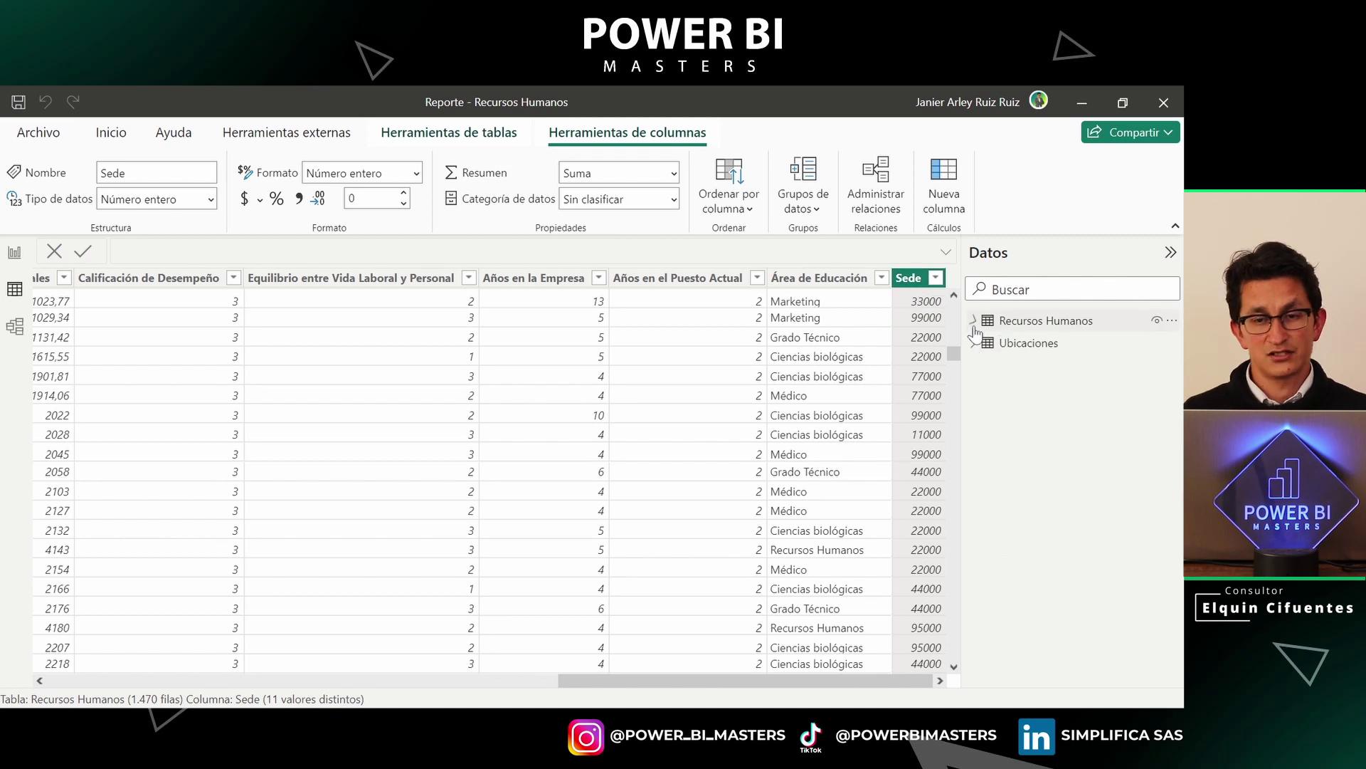
Show Ubicaciones' 11 rows and select its Sede column, which pairs entries like 11000-Mundo Marketing with cities
{"action": "left_click", "coordinate": [1019, 349]}
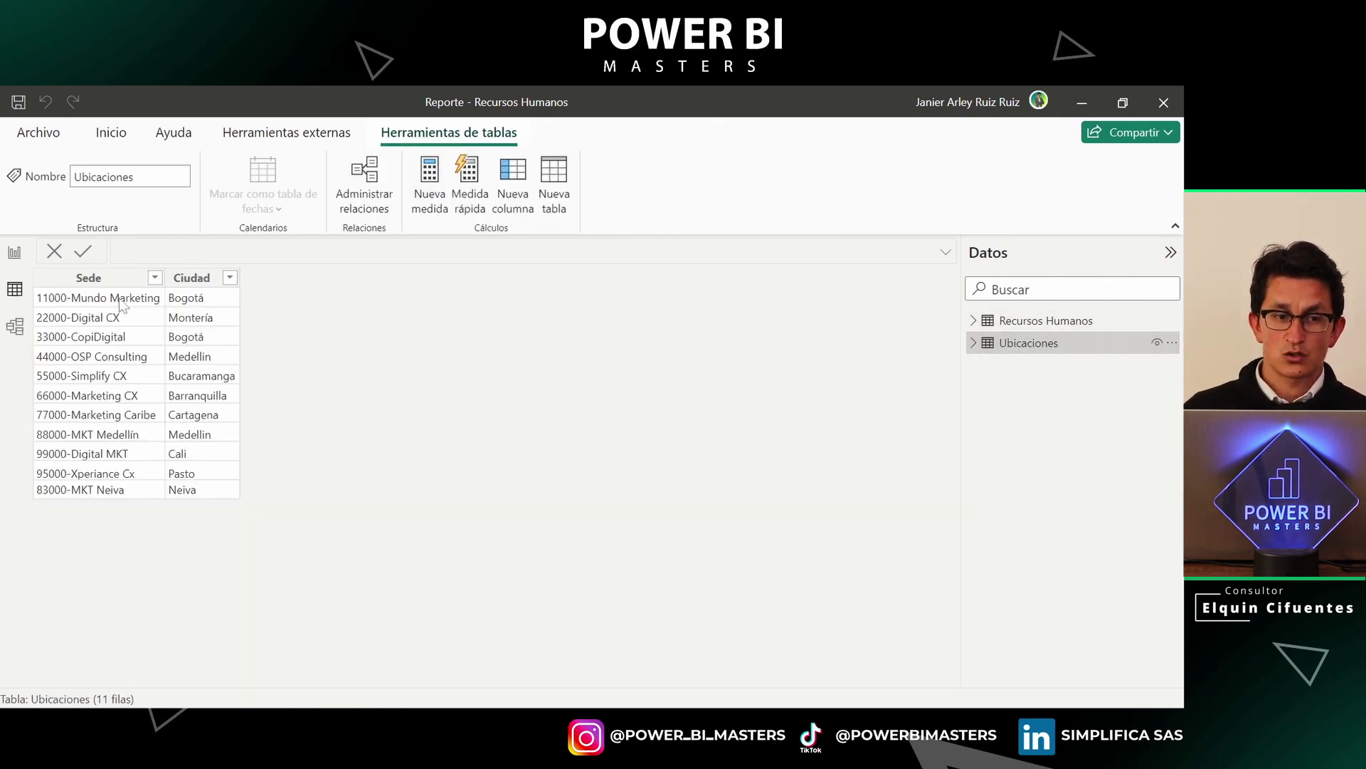
{"action": "left_click", "coordinate": [121, 286]}
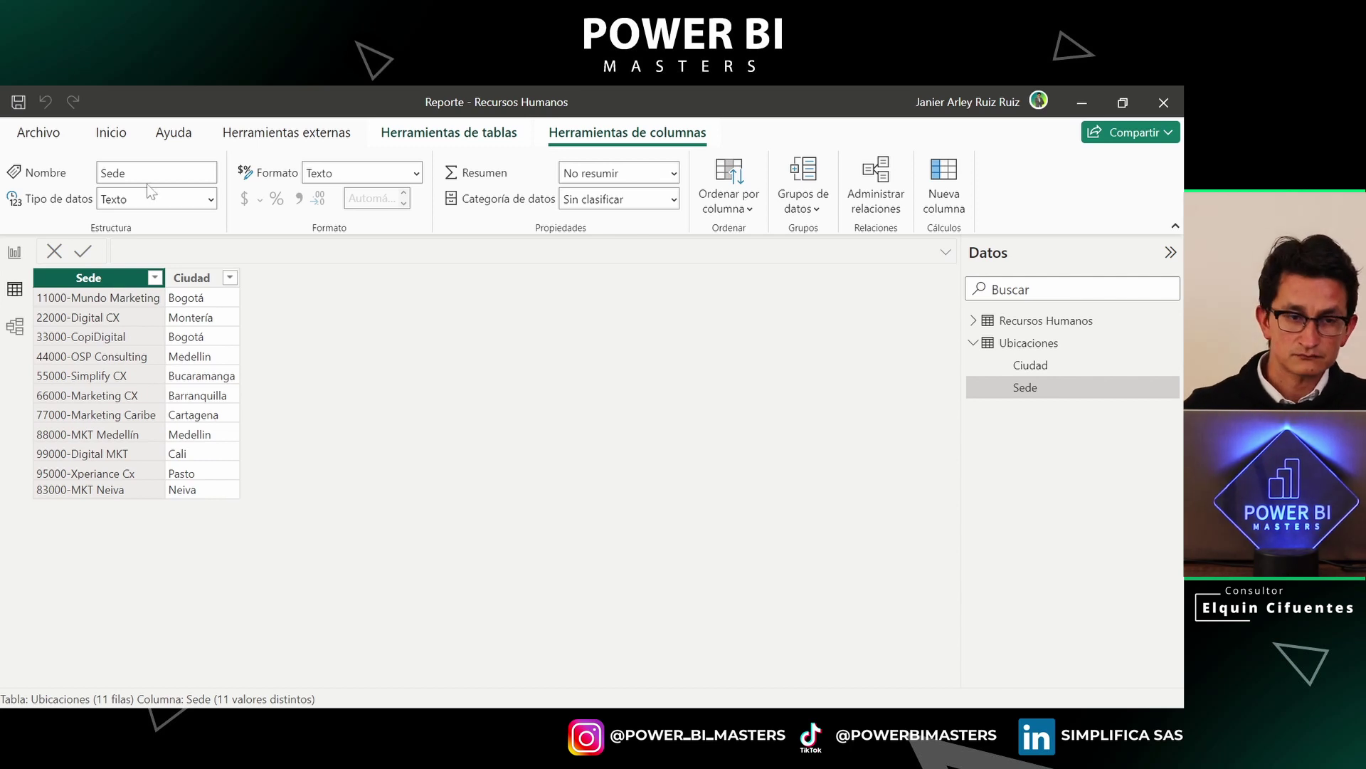
{"action": "left_click", "coordinate": [123, 135]}
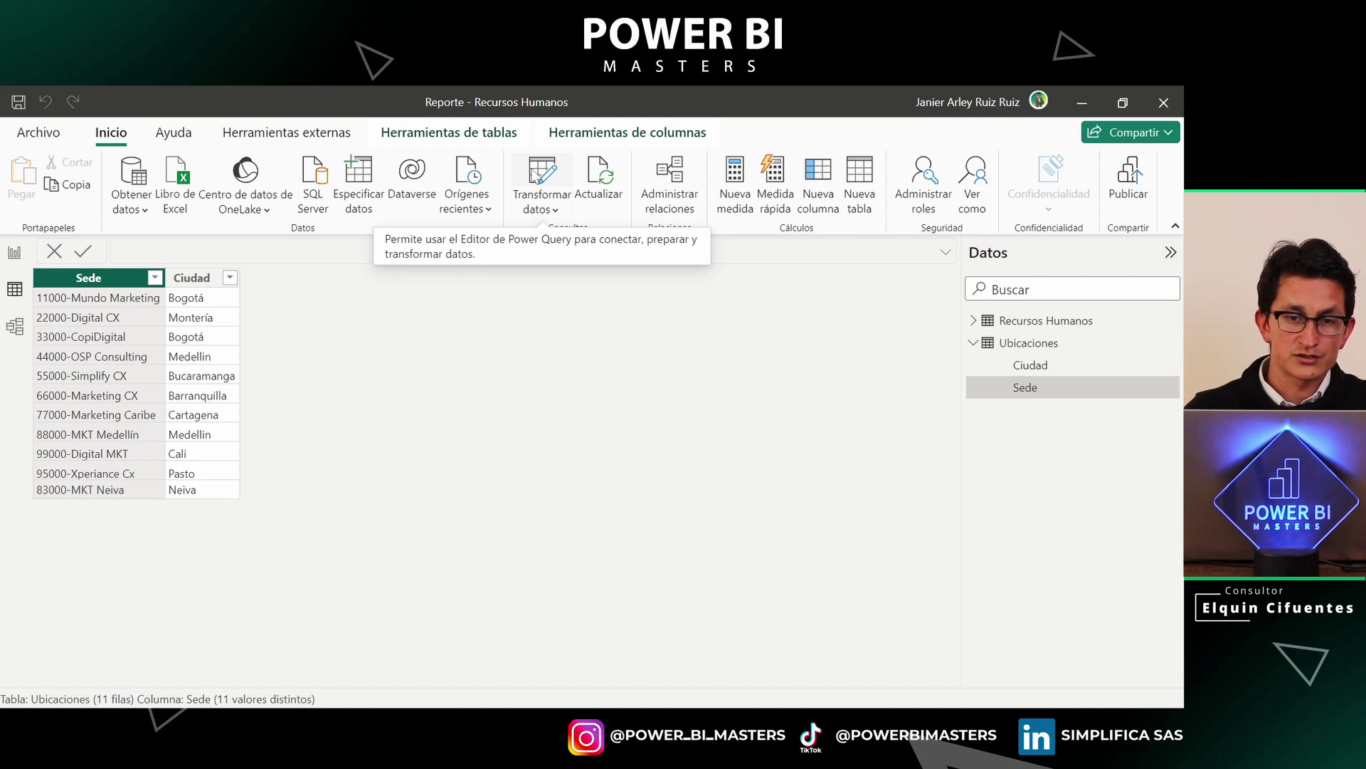
Launch Transformar datos so Power Query Editor opens on the Ubicaciones query
{"action": "left_click", "coordinate": [534, 175]}
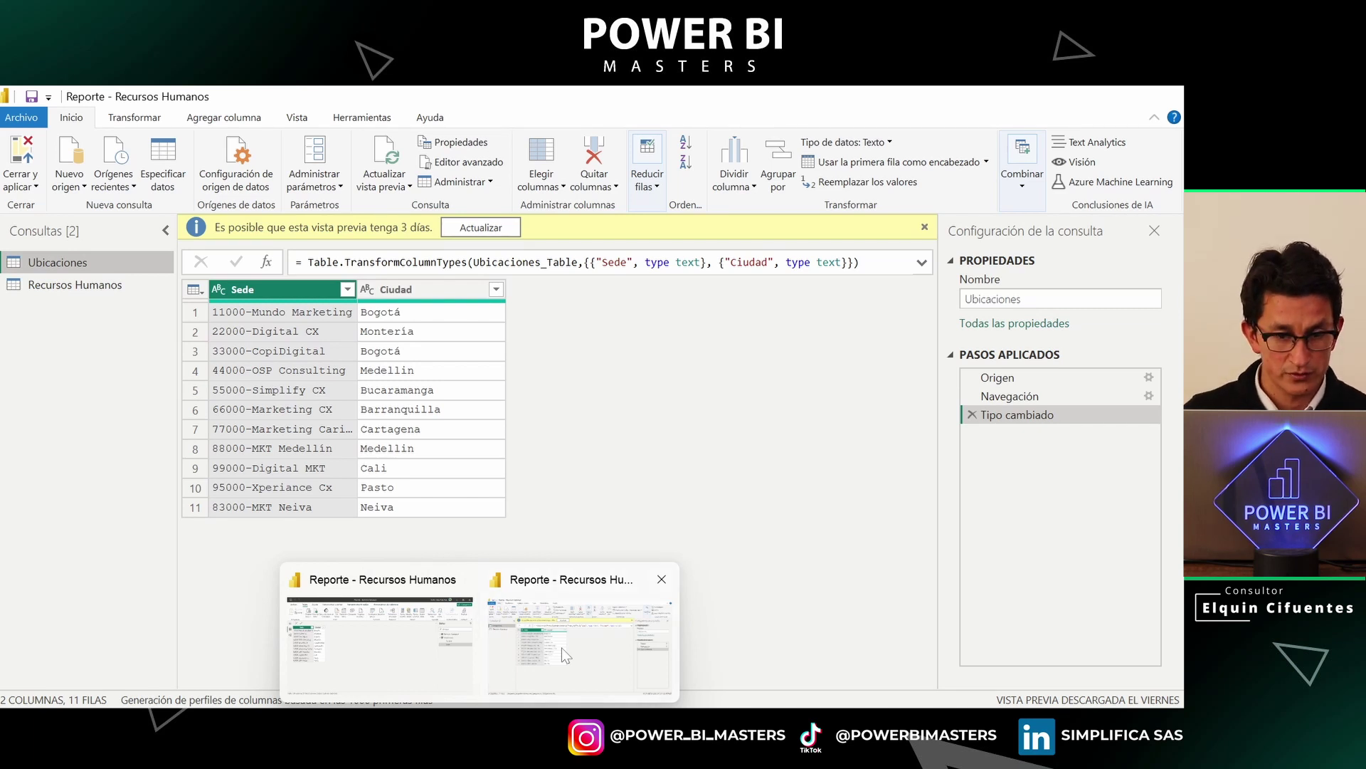
Switch Power Query Editor to the Recursos Humanos query and select an M cell in Genero
{"action": "left_click", "coordinate": [562, 647]}
{"action": "left_click", "coordinate": [122, 288]}
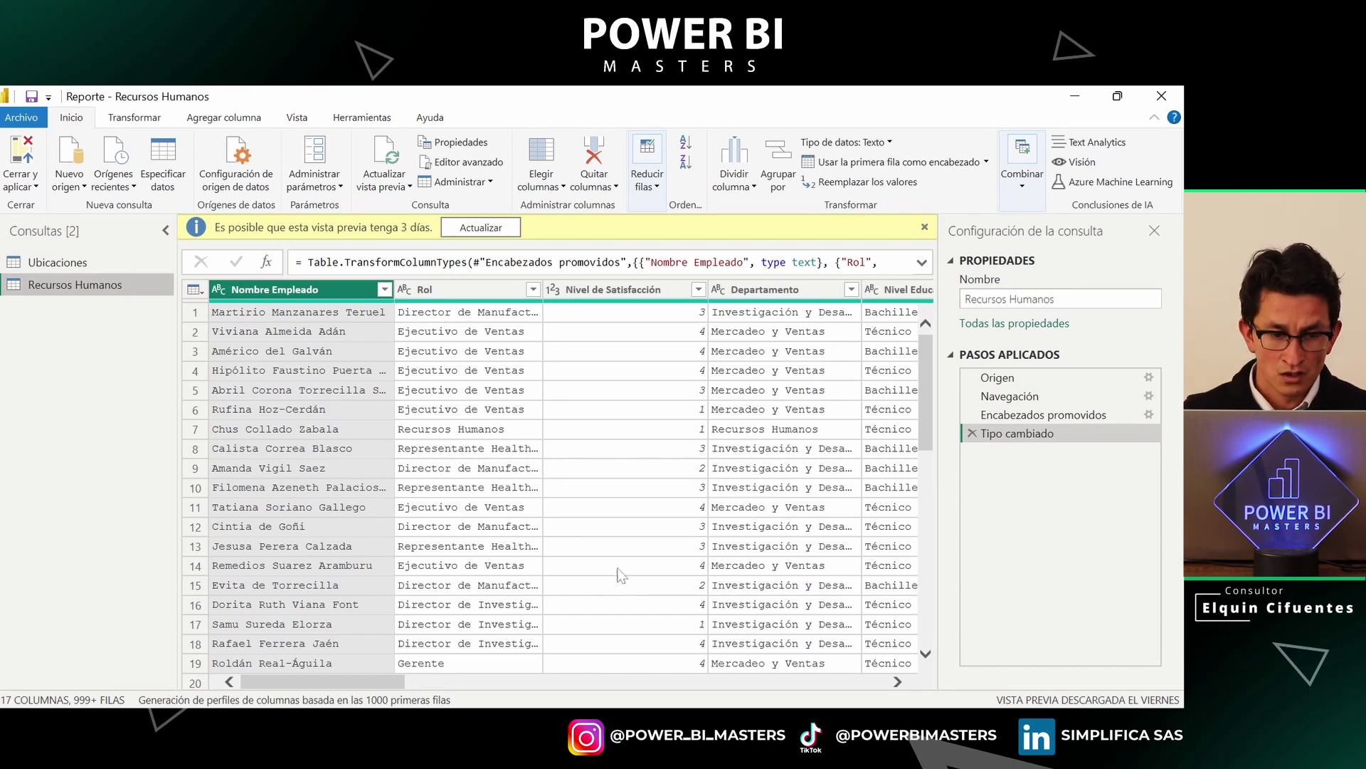
{"action": "left_click_drag", "start_coordinate": [369, 681], "coordinate": [574, 685]}
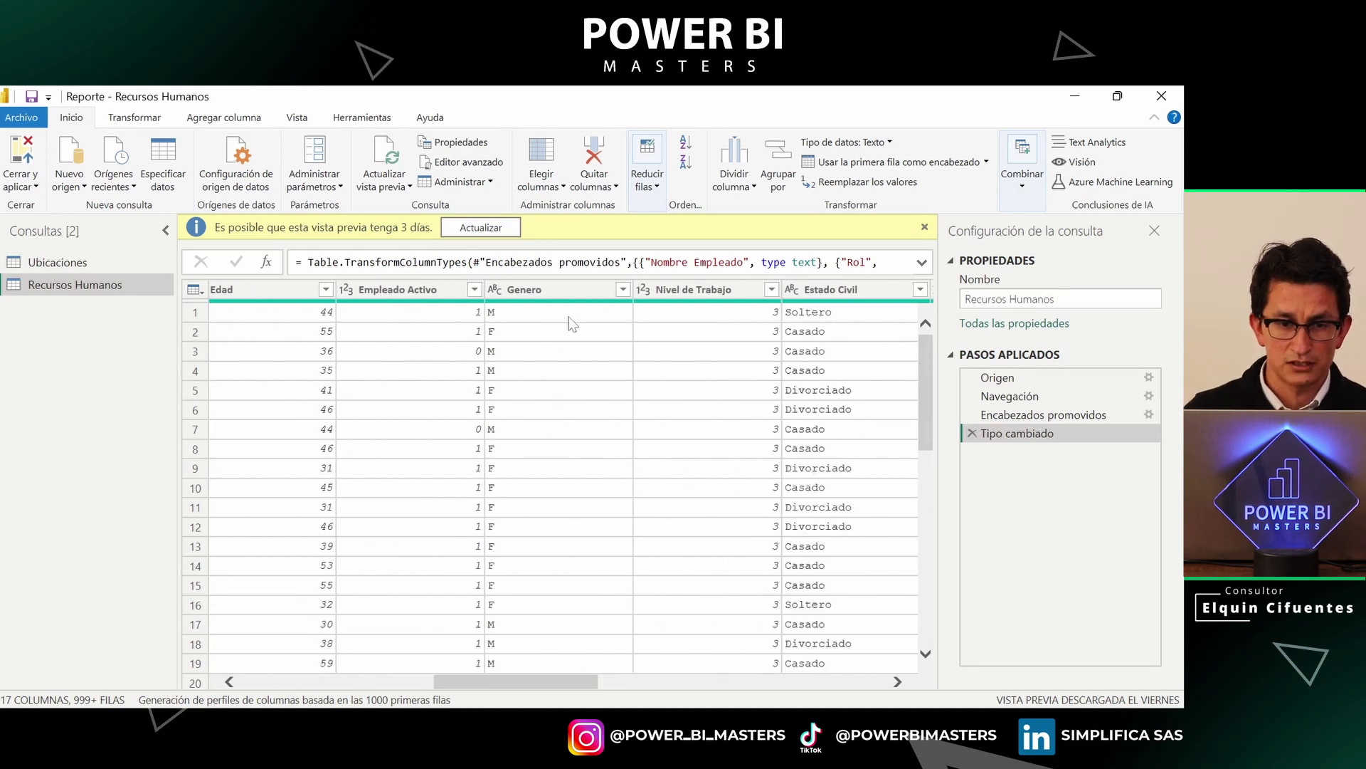
{"action": "left_click", "coordinate": [572, 313]}
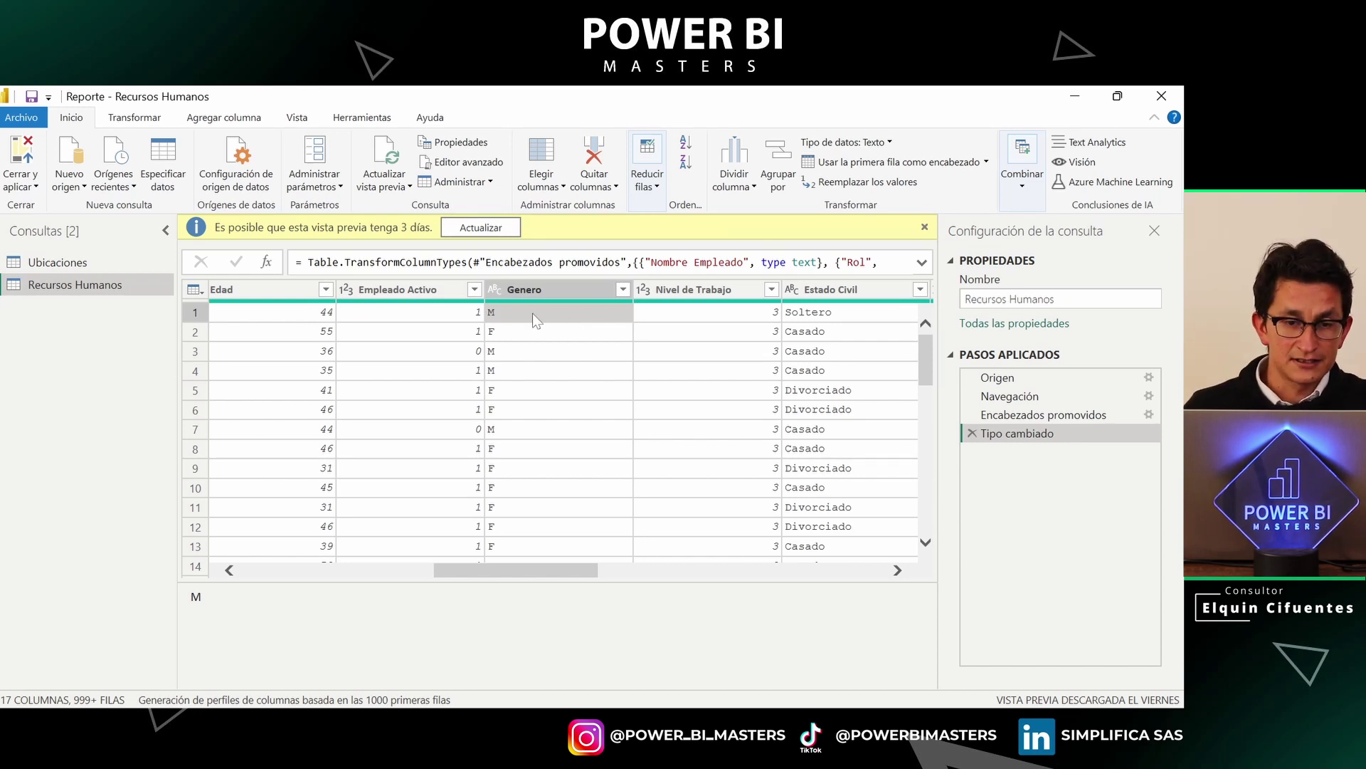
Use Reemplazar los valores to change M to Masculino in Genero, leaving F unchanged
{"action": "right_click", "coordinate": [536, 319]}
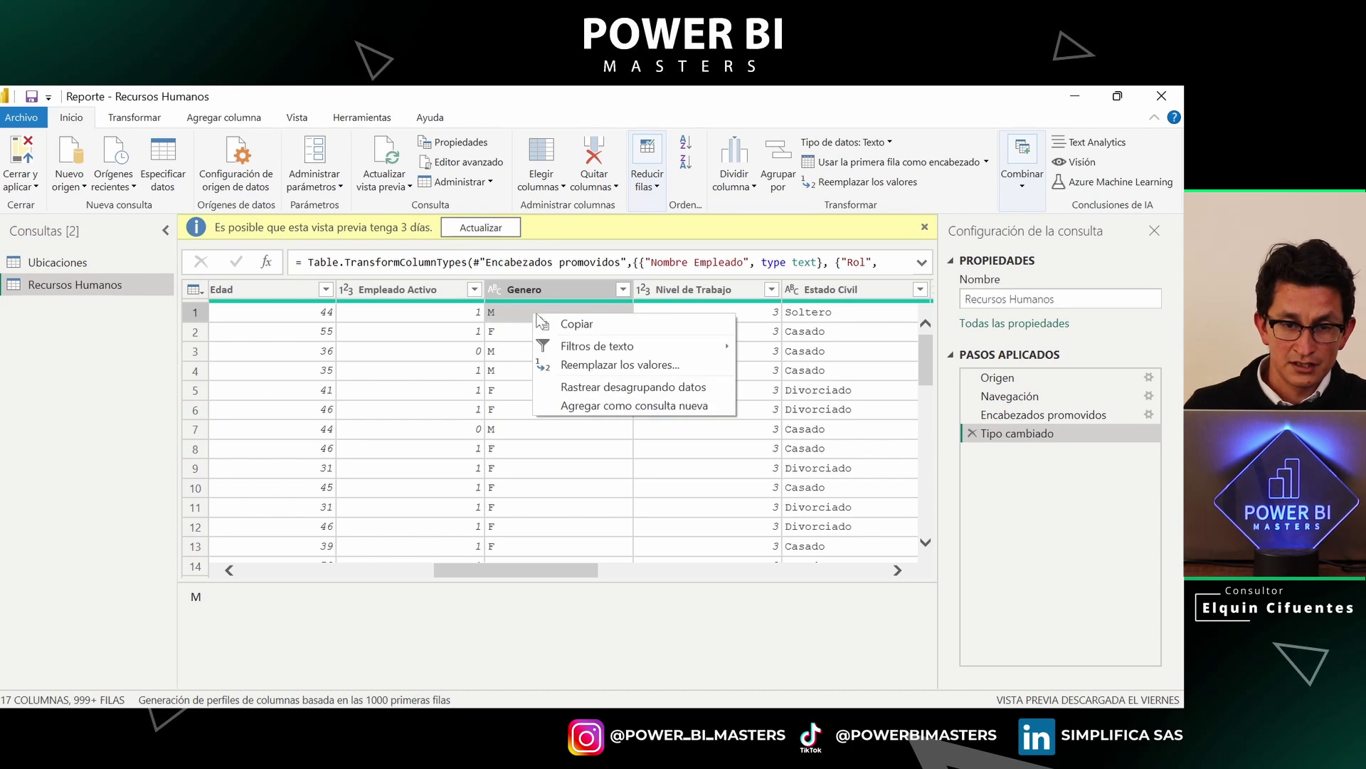
{"action": "left_click", "coordinate": [623, 372]}
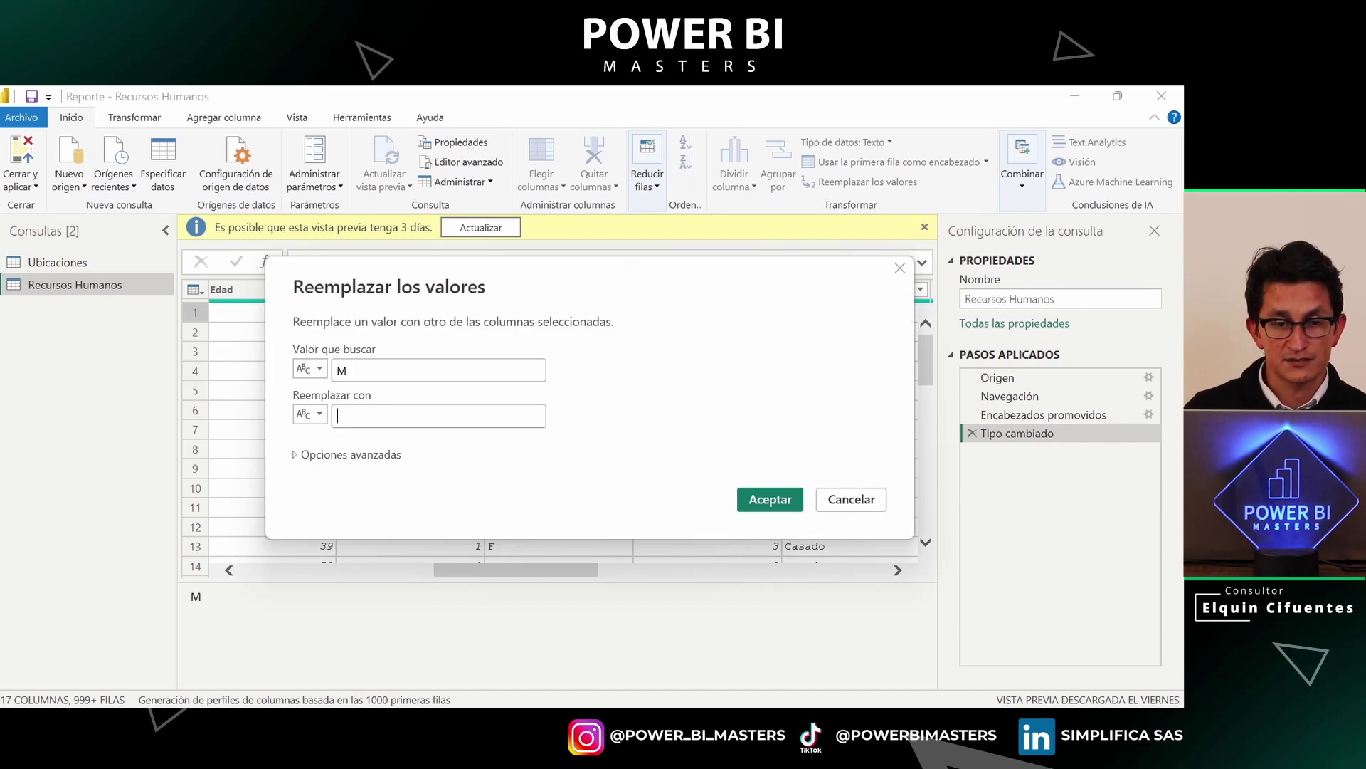
{"action": "left_click_drag", "start_coordinate": [595, 283], "coordinate": [707, 370]}
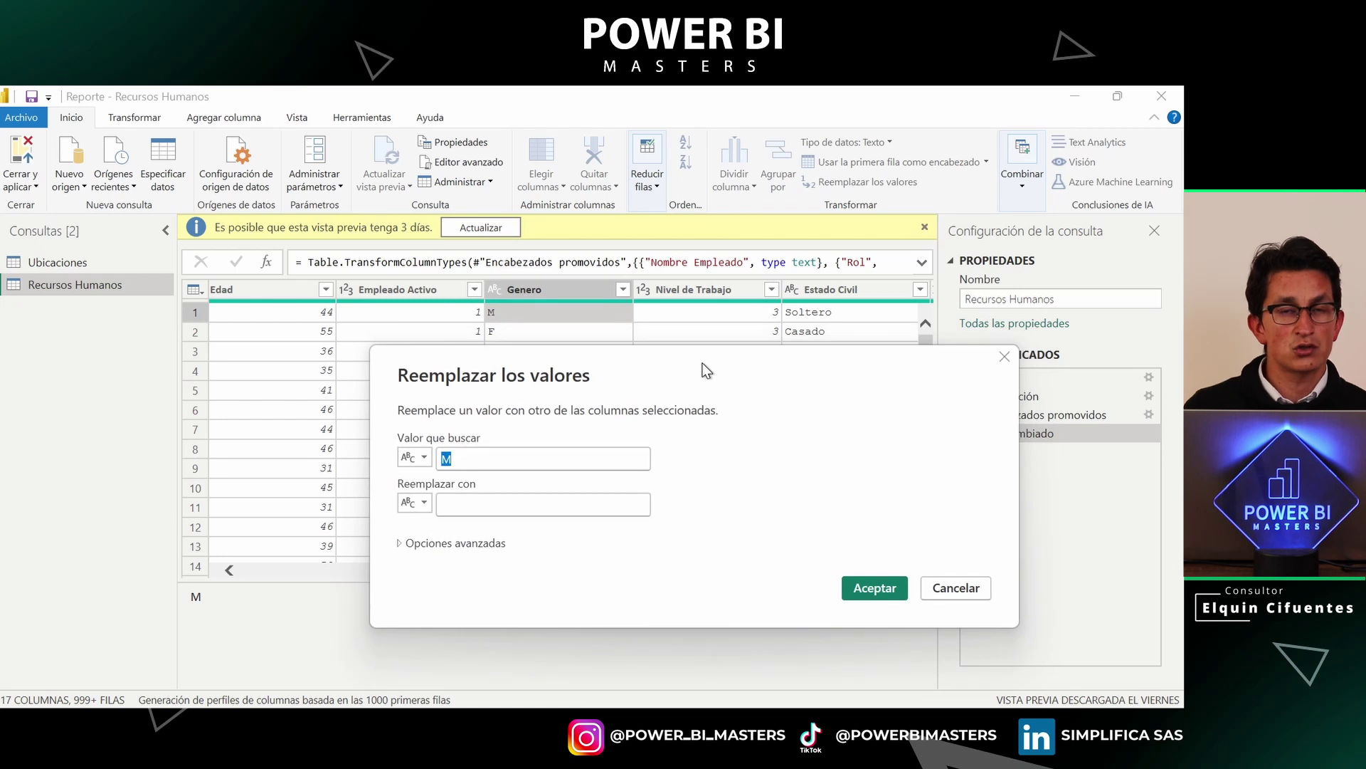
{"action": "left_click", "coordinate": [441, 504]}
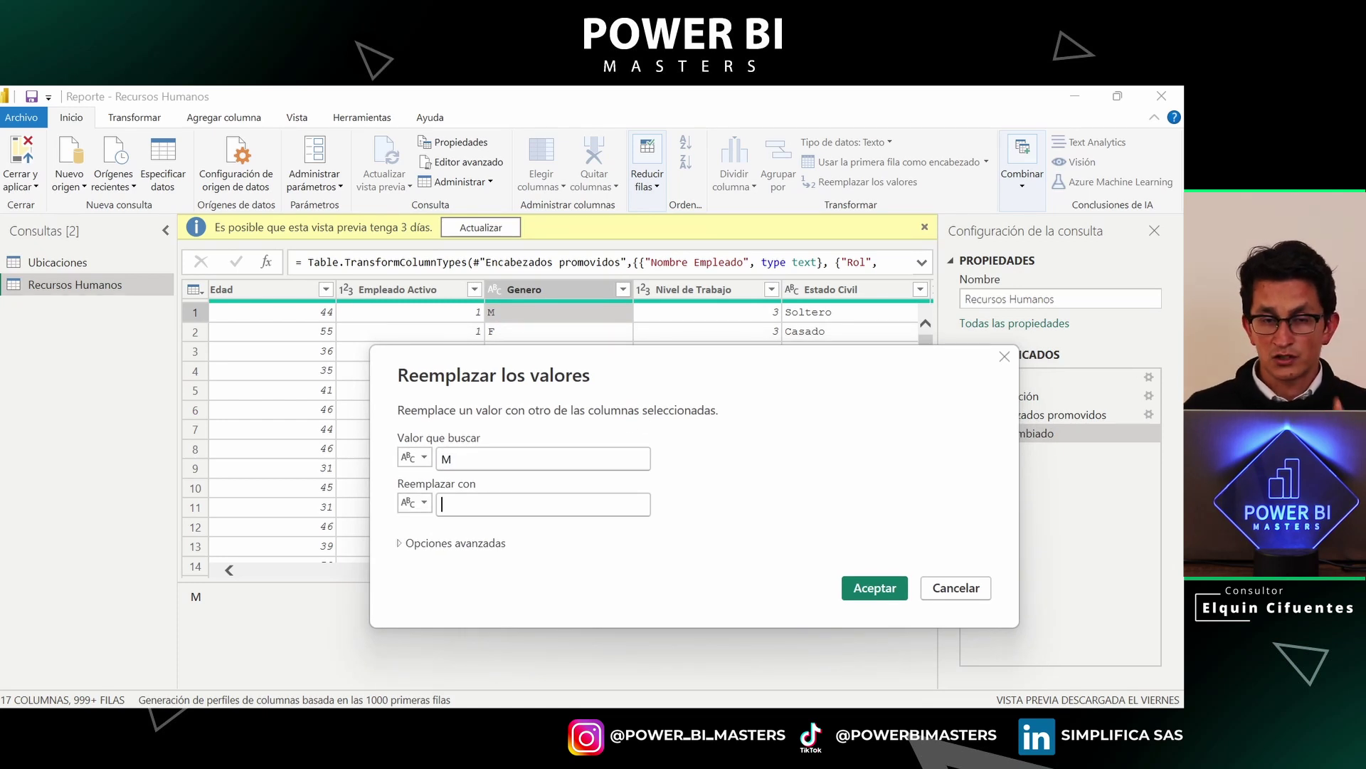
{"action": "type", "text": "M"}
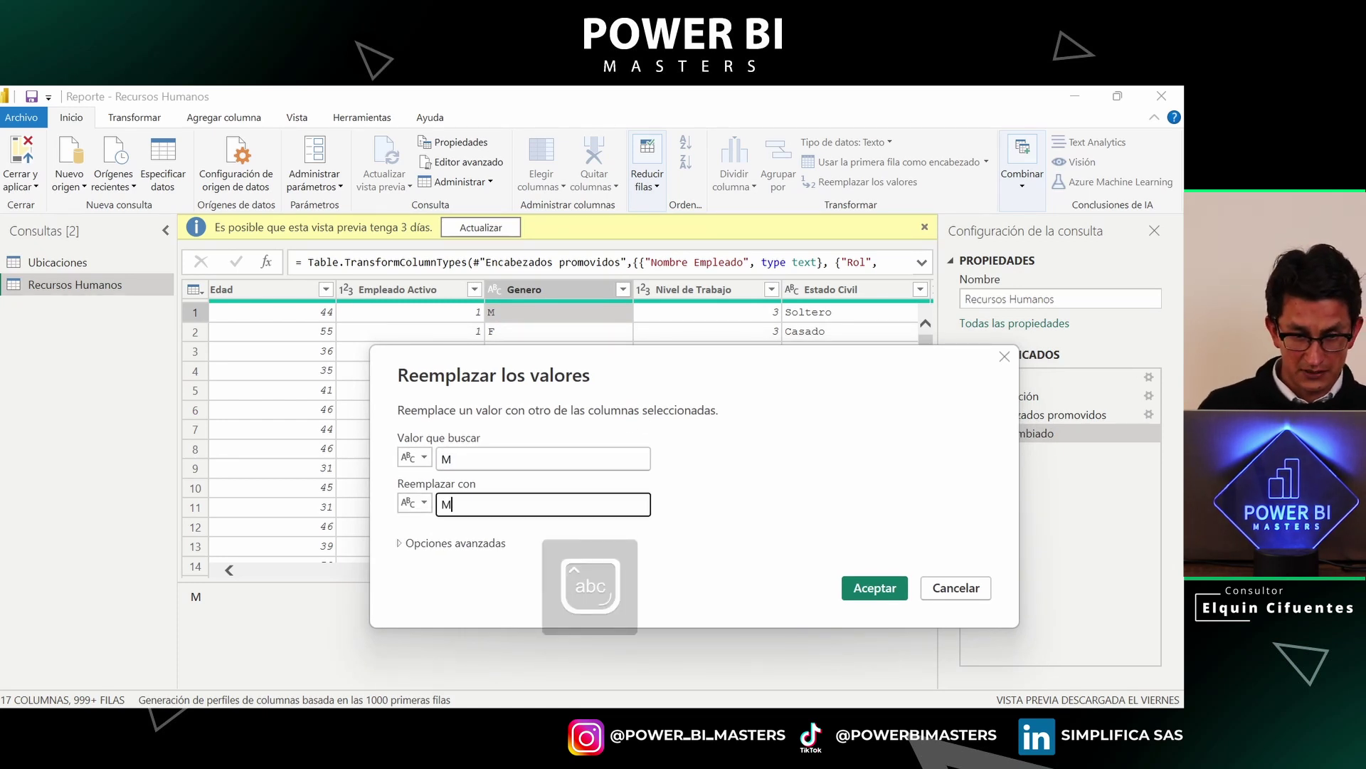
{"action": "type", "text": "assculino"}
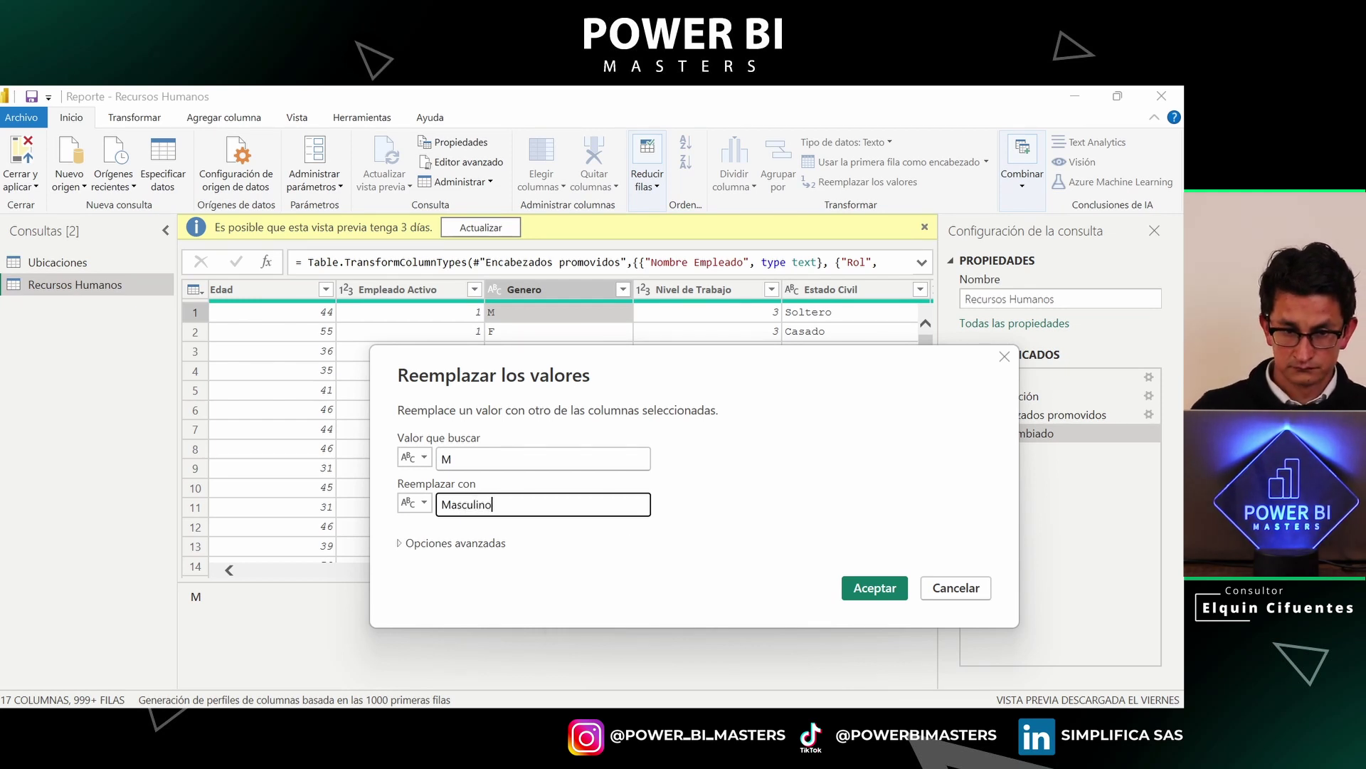
{"action": "left_click", "coordinate": [877, 588]}
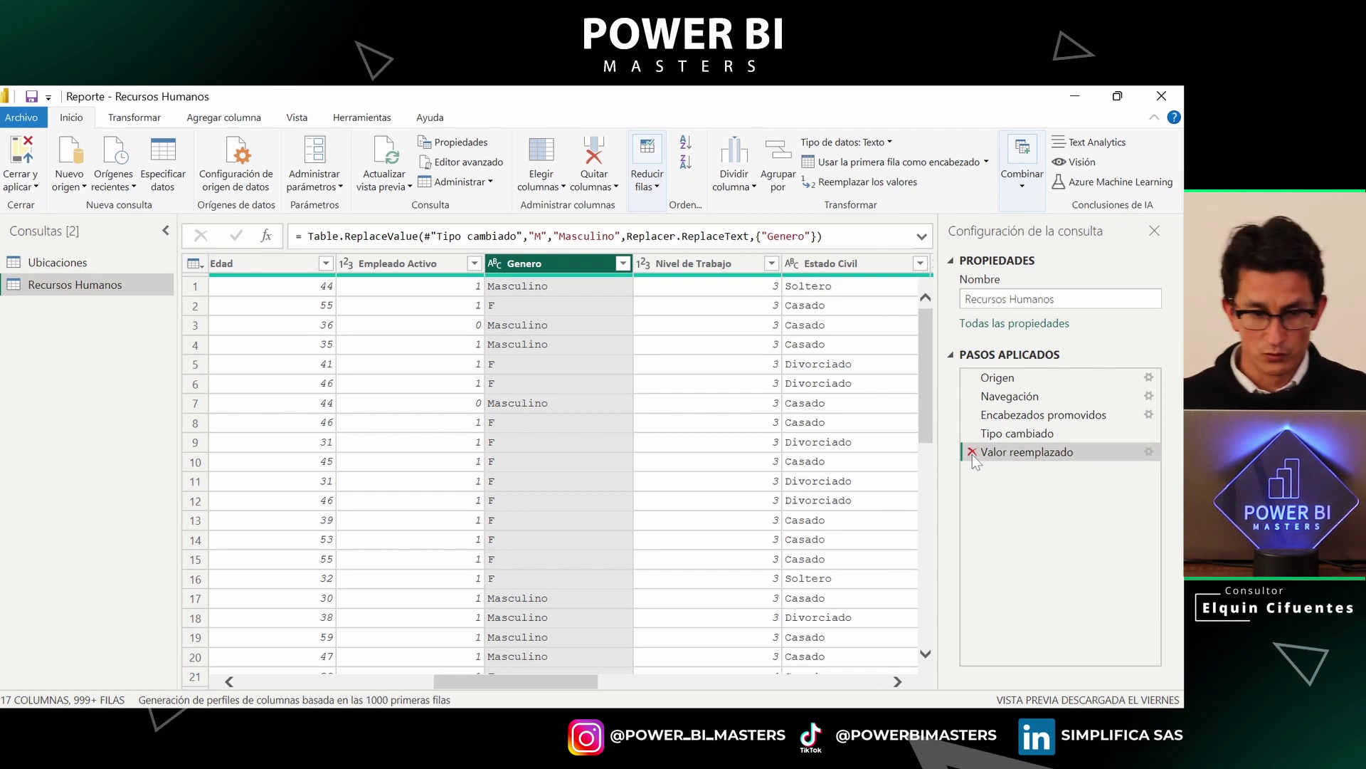
{"action": "left_click", "coordinate": [544, 302]}
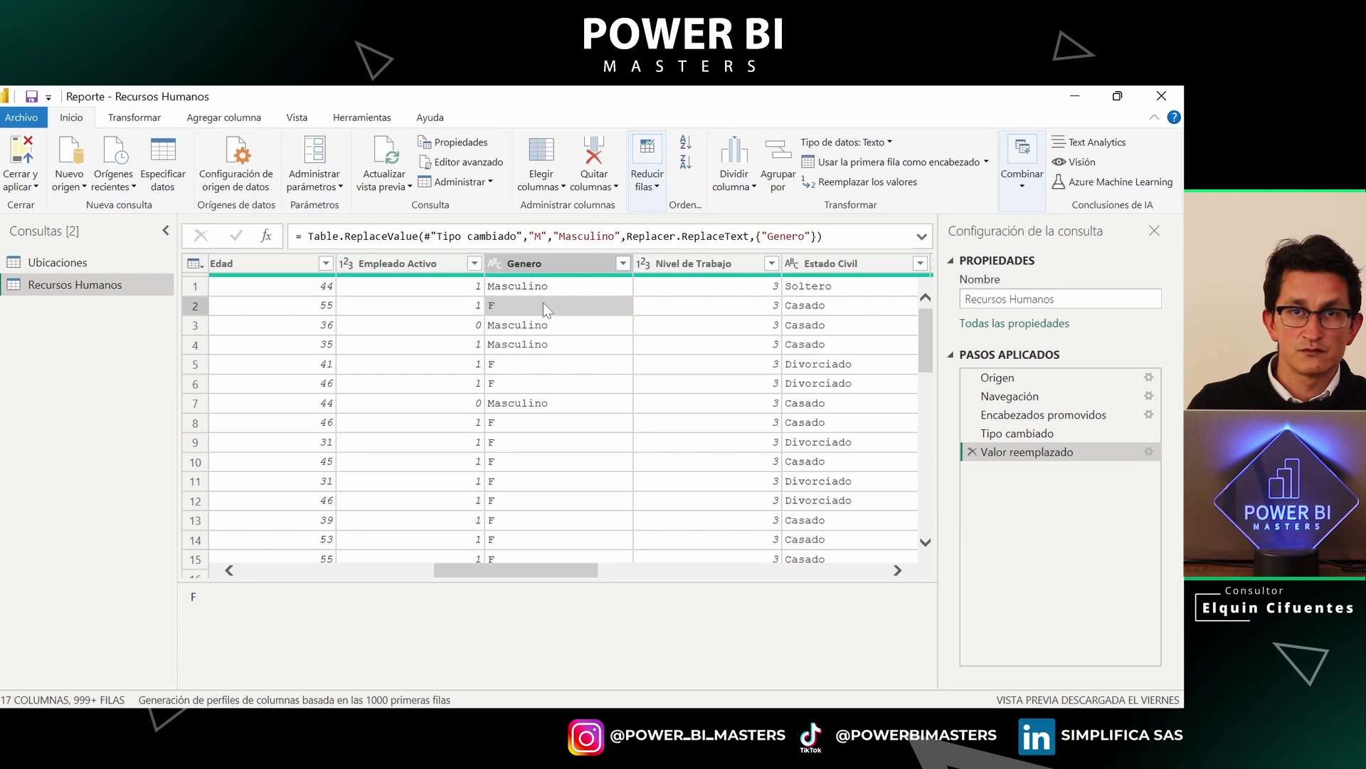
Add a Valor reemplazado1 step changing F to Femenino in Genero, leaving only Masculino and Femenino
{"action": "right_click", "coordinate": [544, 309]}
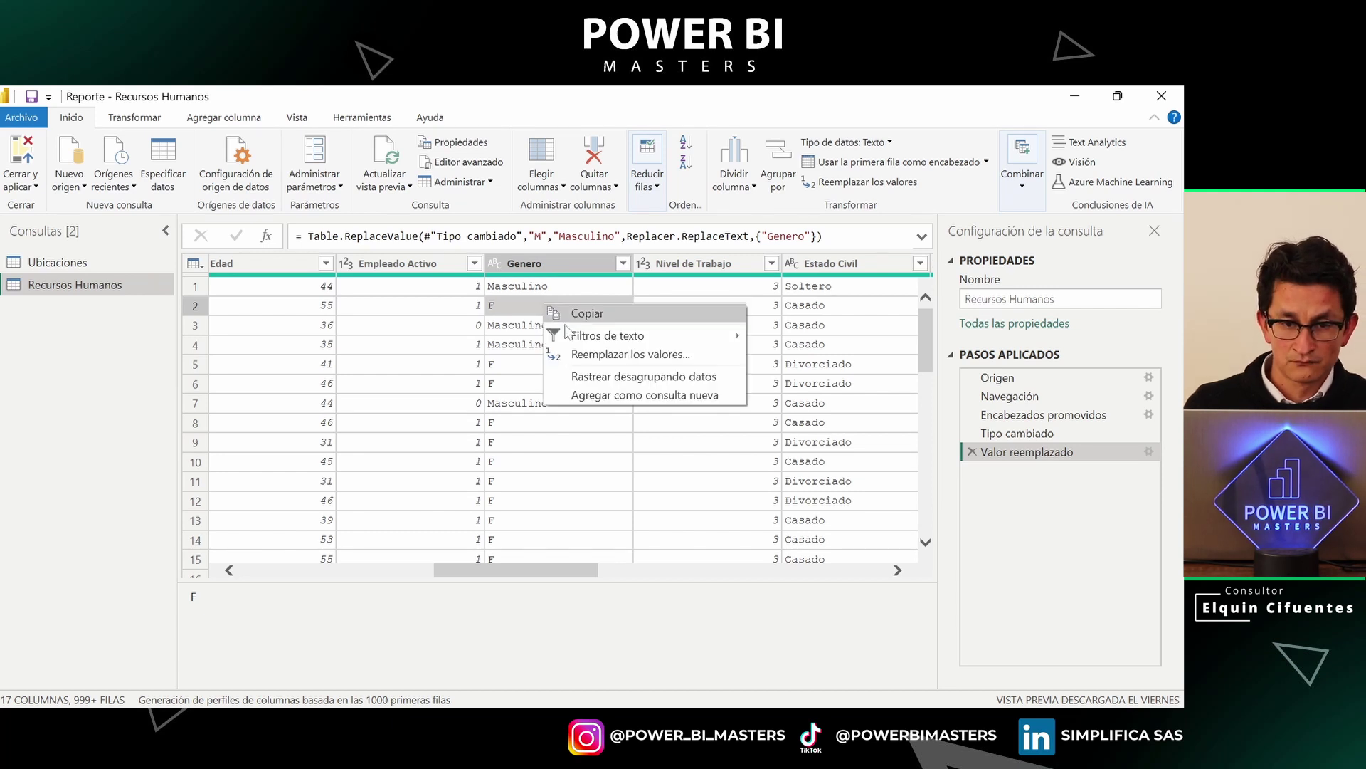
{"action": "left_click", "coordinate": [613, 354]}
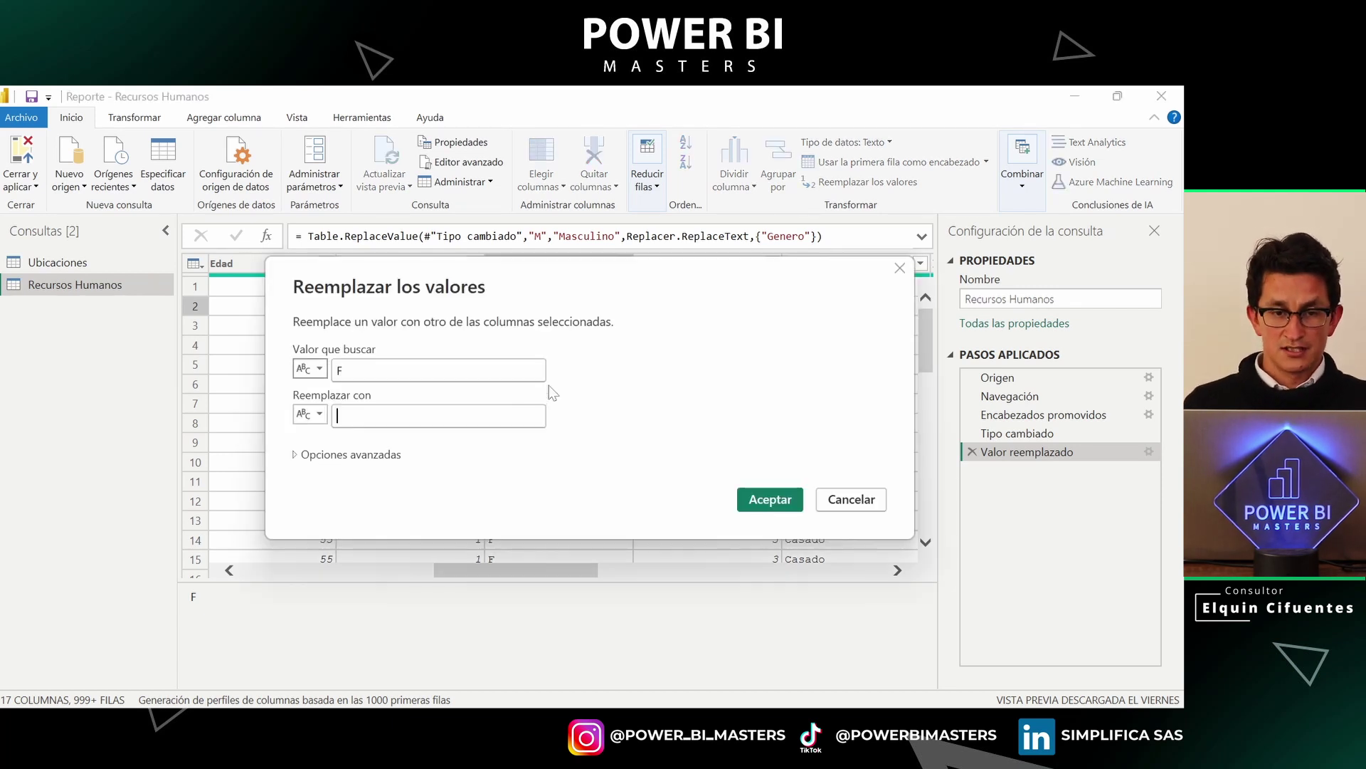
{"action": "type", "text": "Fe"}
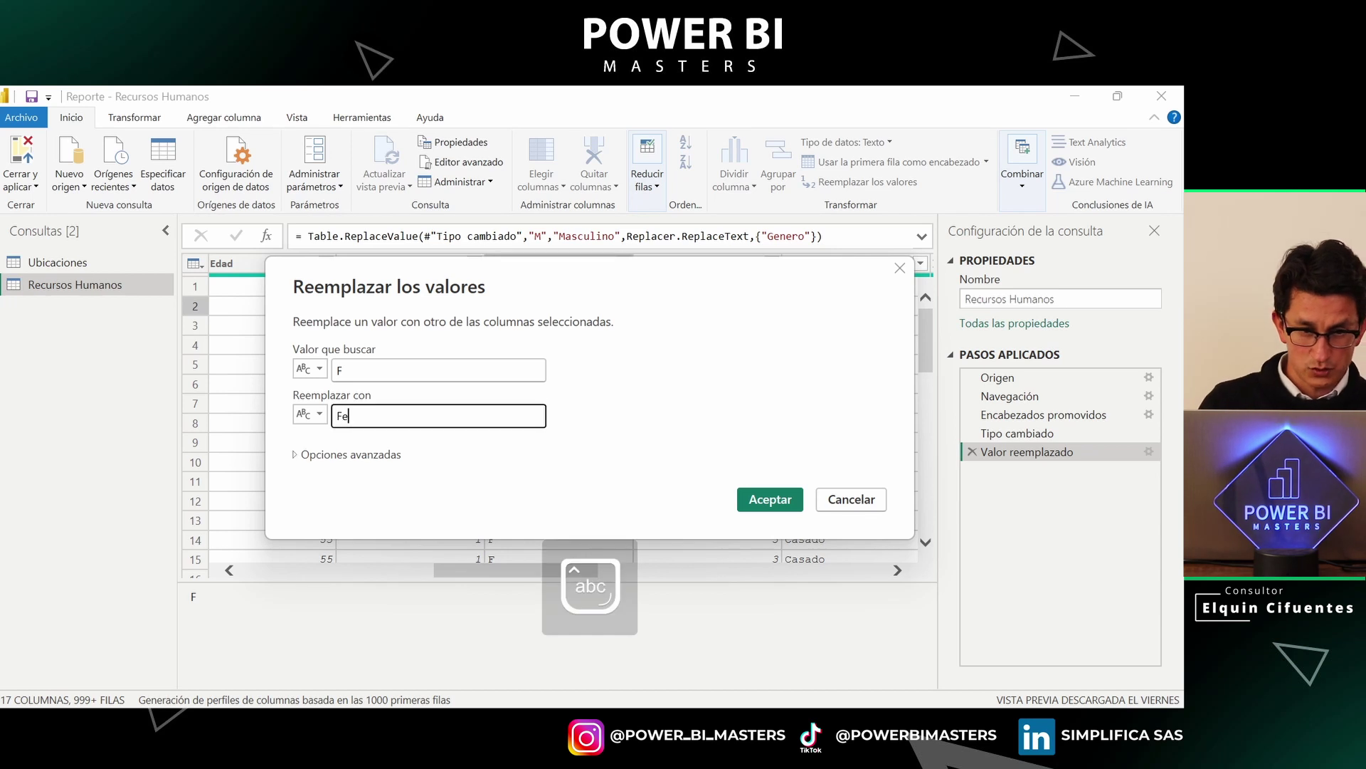
{"action": "type", "text": "menino"}
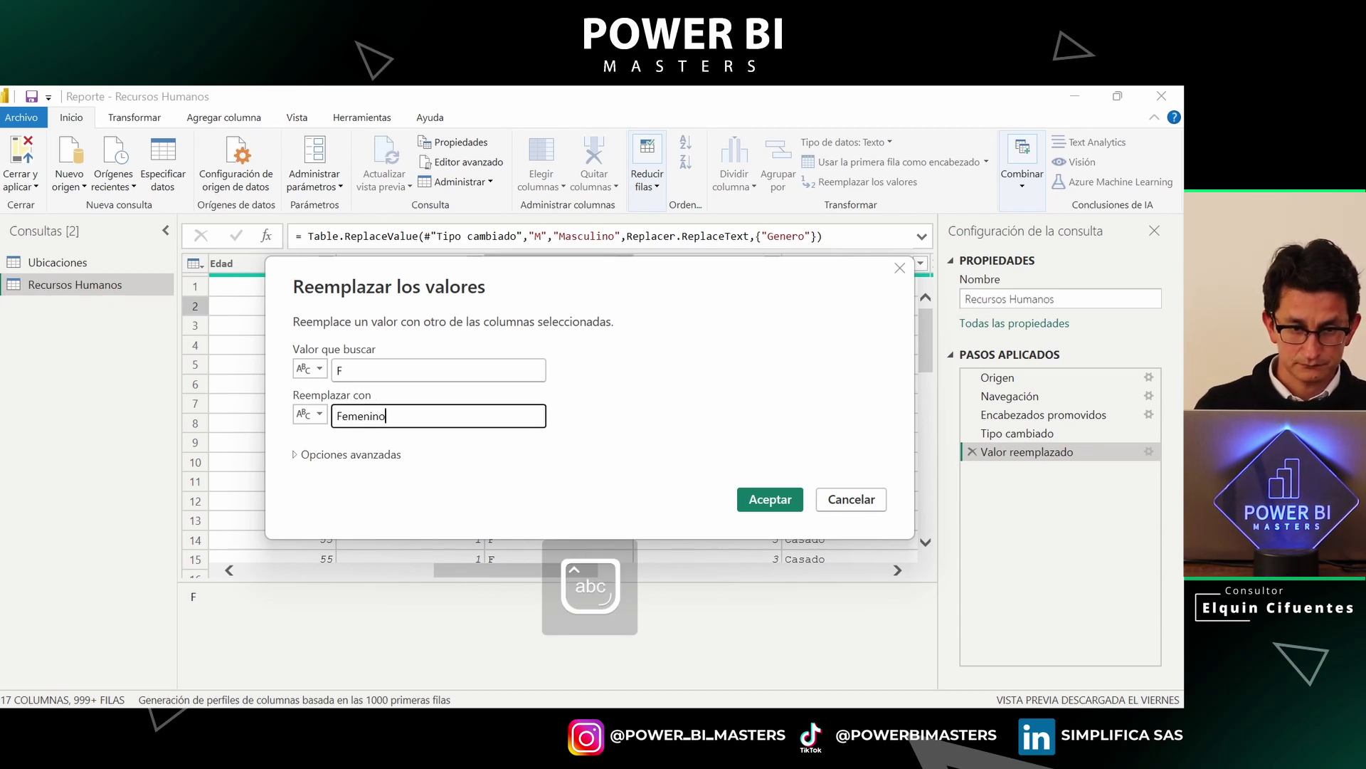
{"action": "key", "text": "Return"}
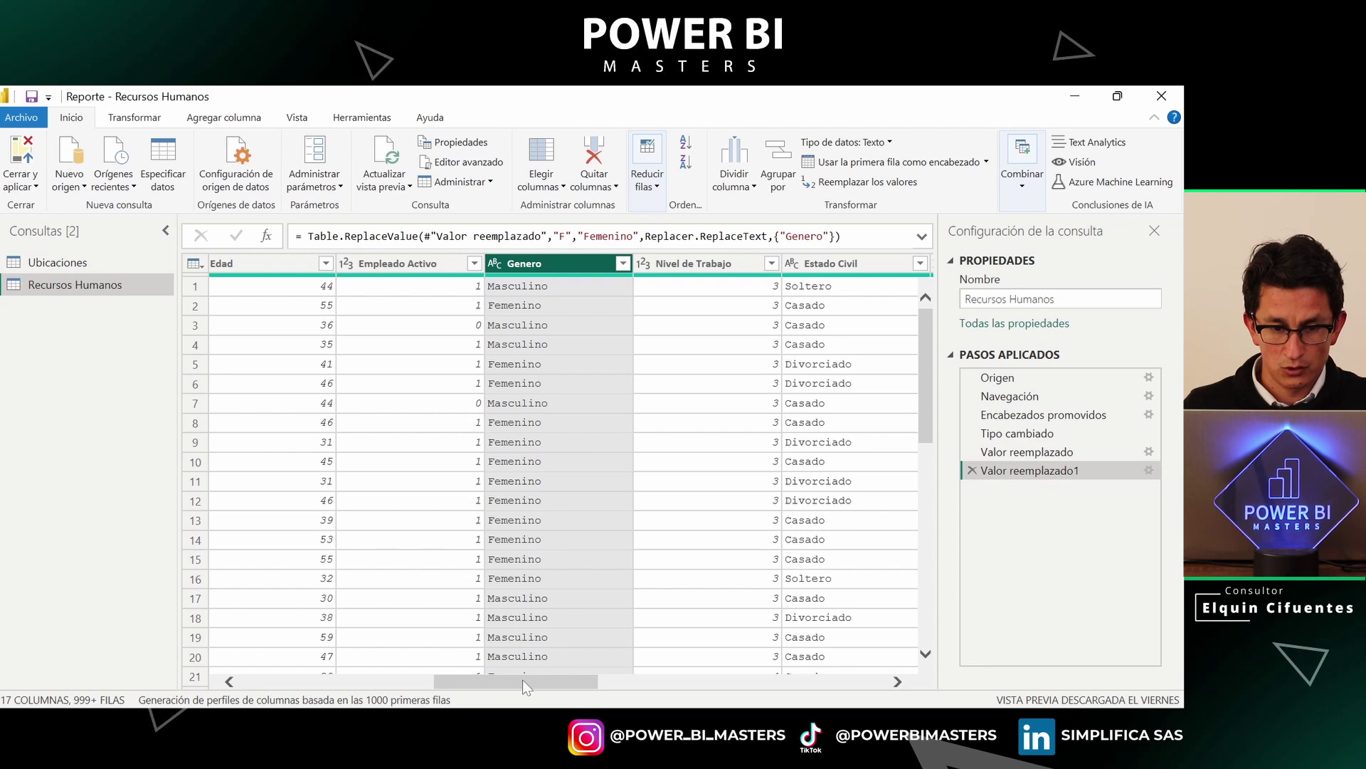
{"action": "left_click_drag", "start_coordinate": [522, 679], "coordinate": [808, 680]}
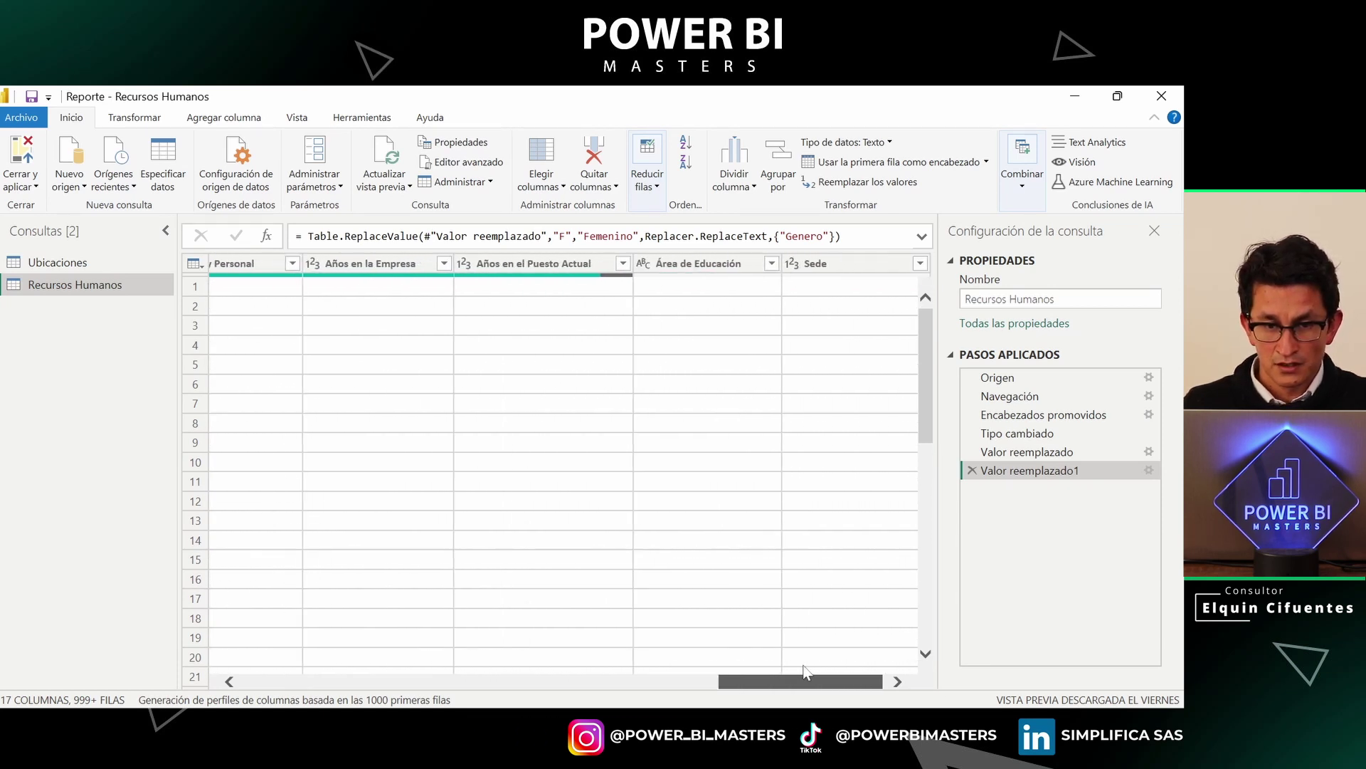
{"action": "left_click", "coordinate": [488, 265]}
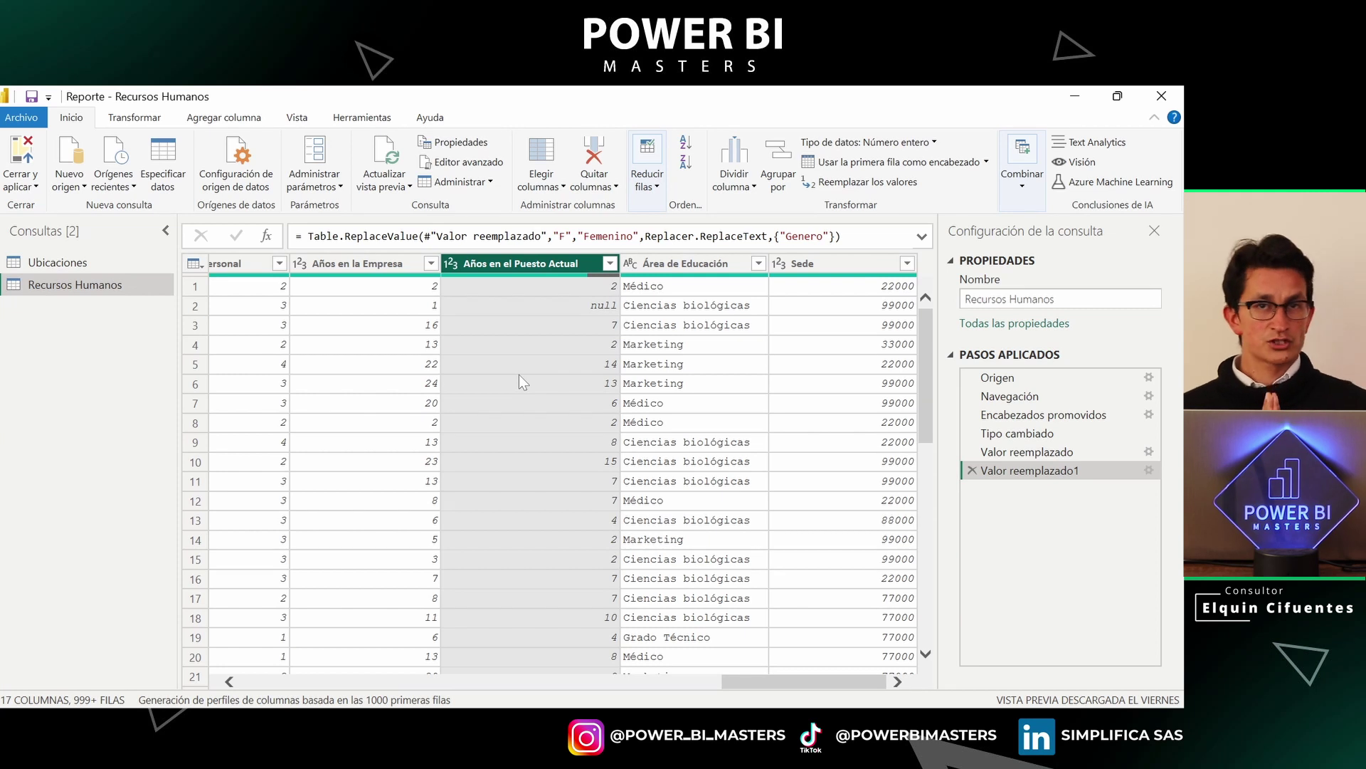
{"action": "left_click", "coordinate": [595, 300]}
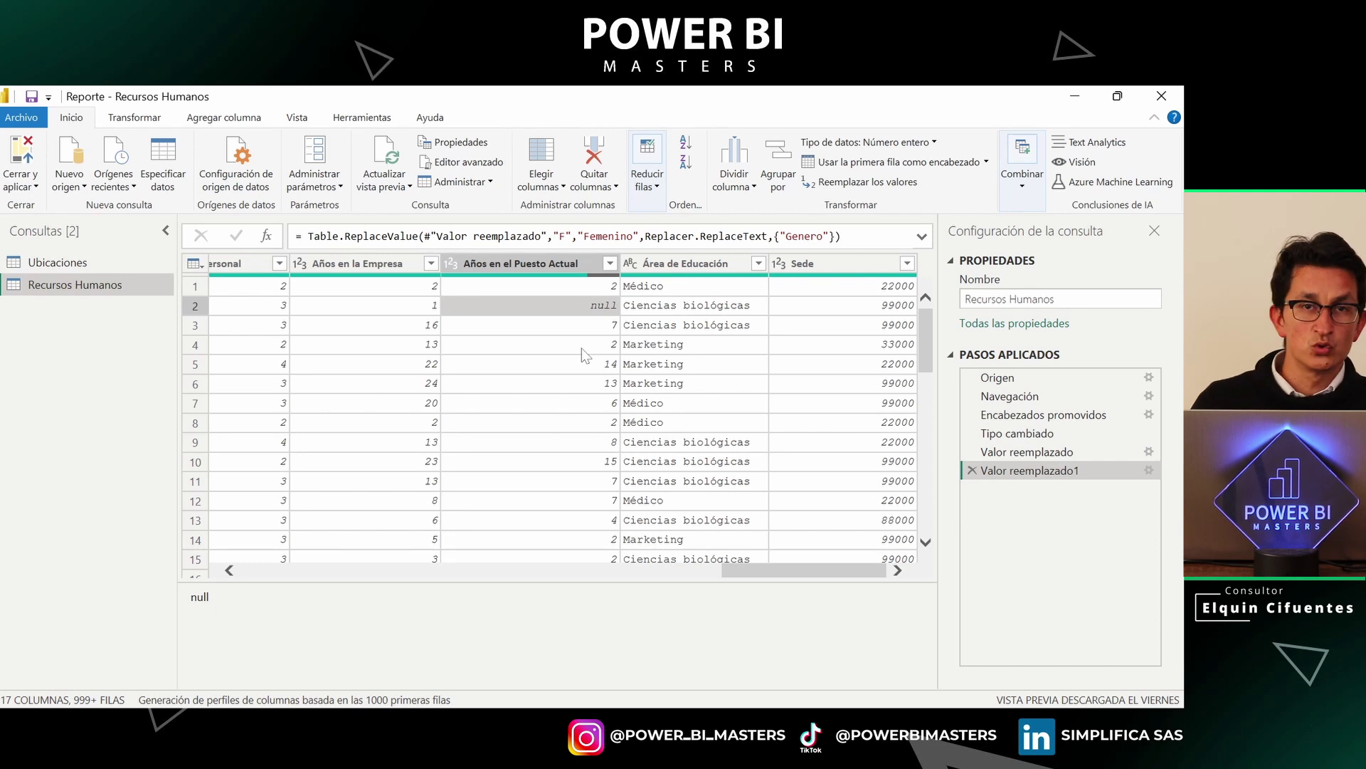
Add a Valor reemplazado2 step replacing null with 0 in Años en el Puesto Actual
{"action": "right_click", "coordinate": [537, 307]}
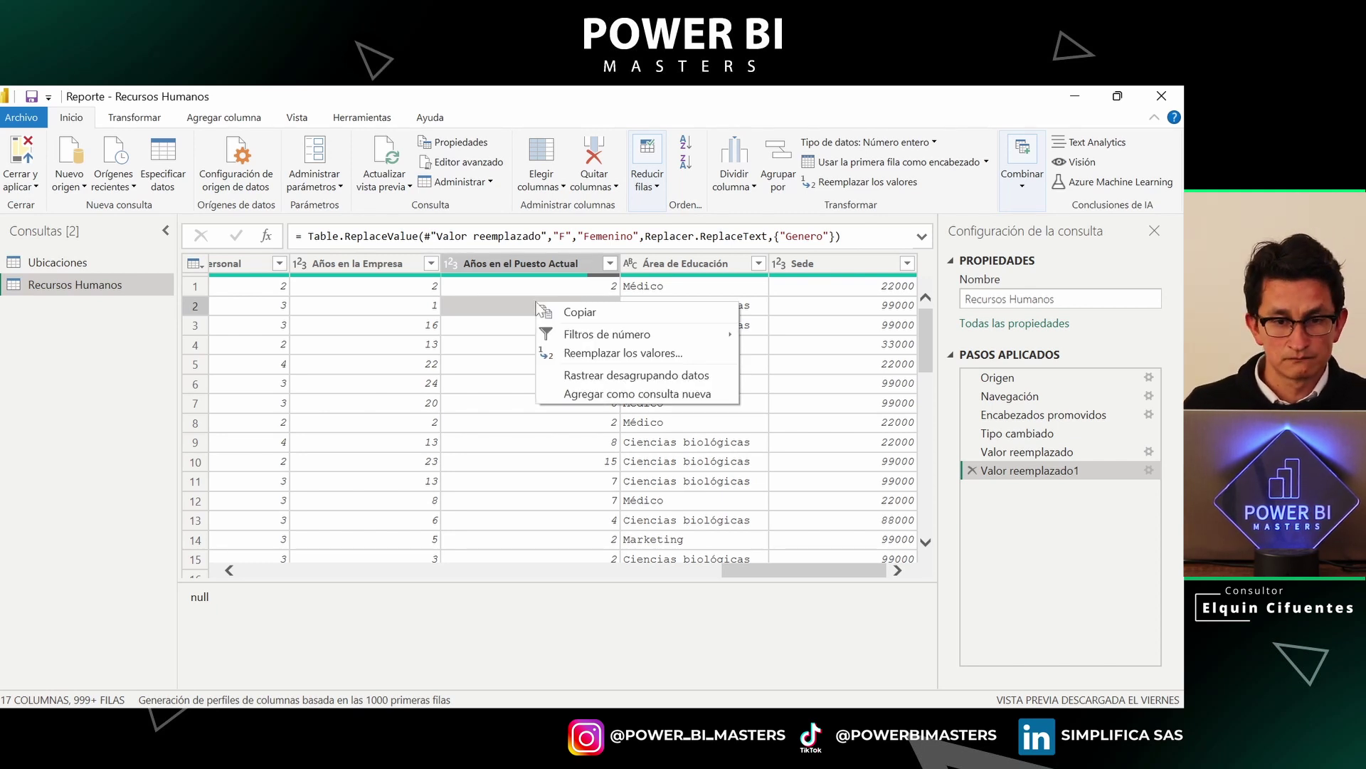
{"action": "left_click", "coordinate": [596, 354]}
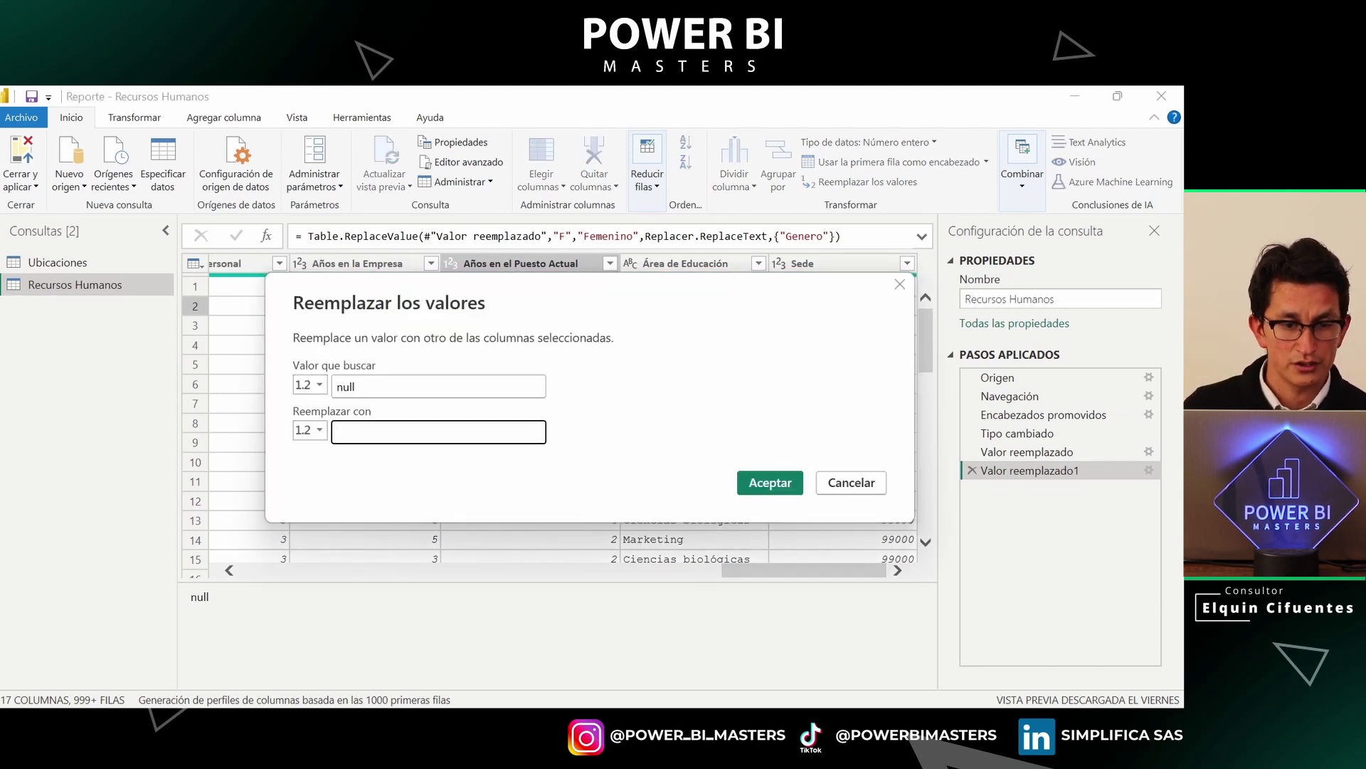
{"action": "type", "text": "0"}
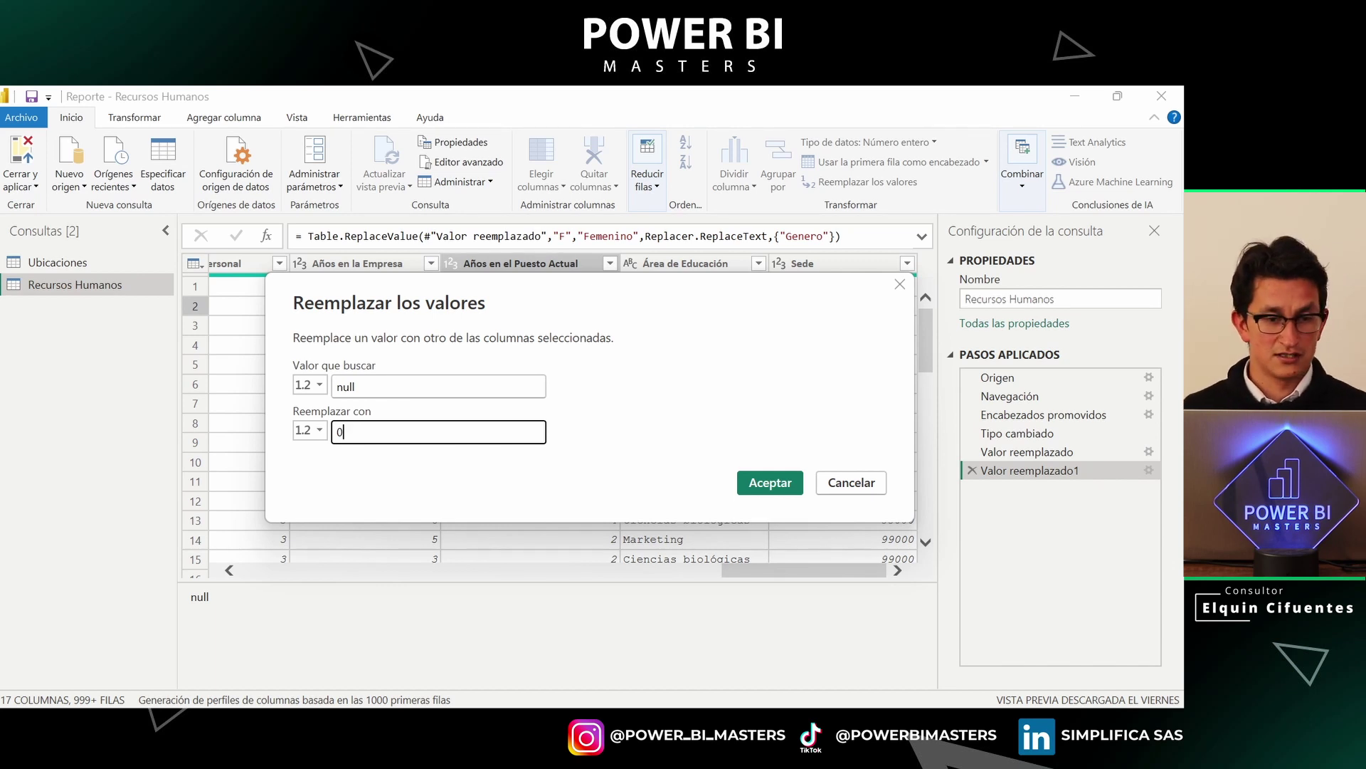
{"action": "left_click", "coordinate": [782, 490]}
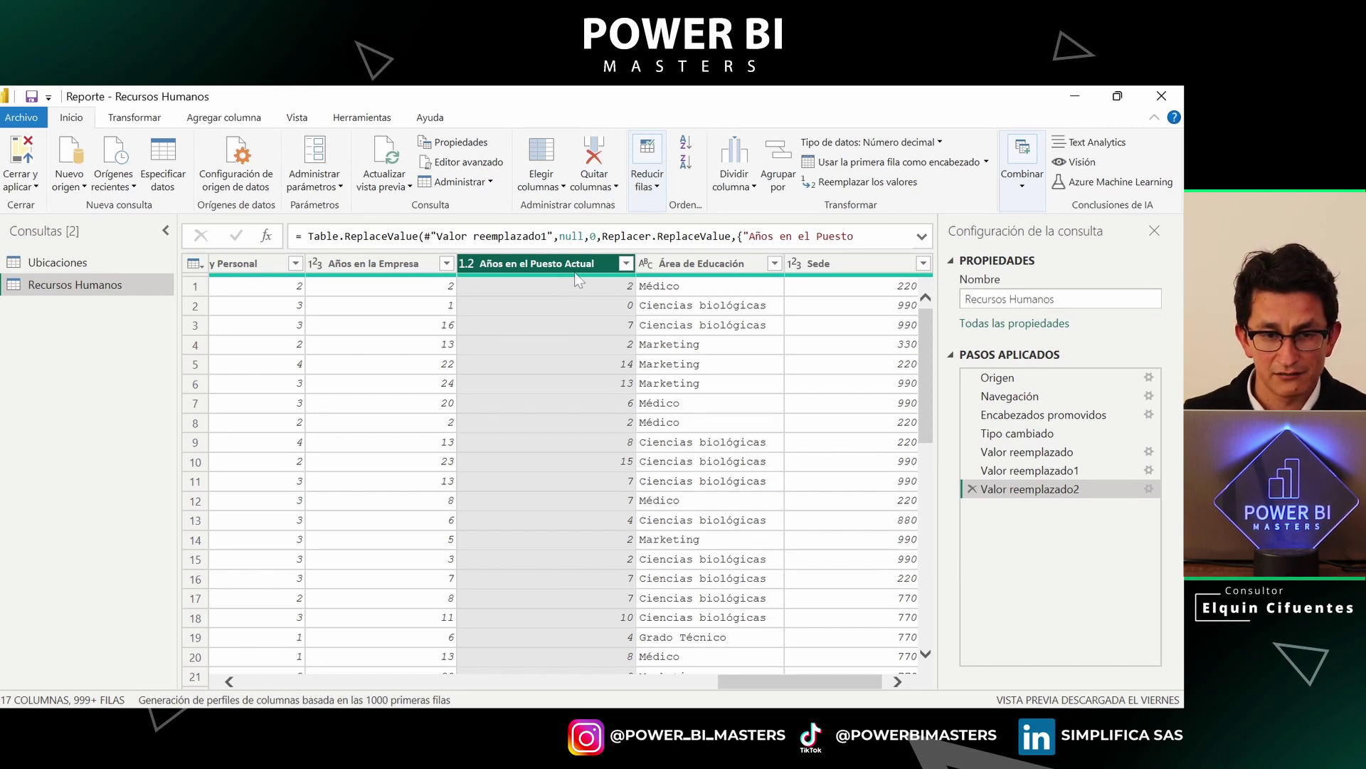
{"action": "mouse_move", "coordinate": [547, 275]}
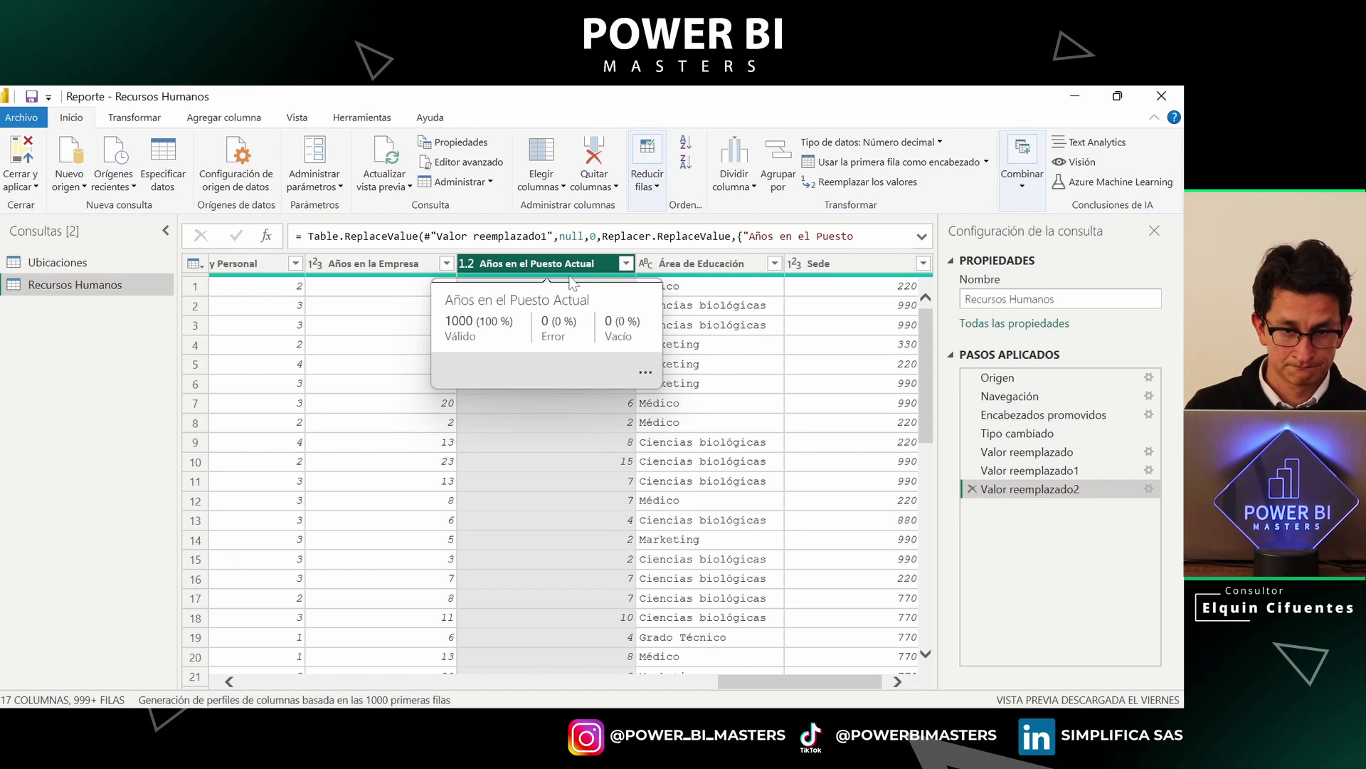
{"action": "left_click_drag", "start_coordinate": [824, 682], "coordinate": [323, 682]}
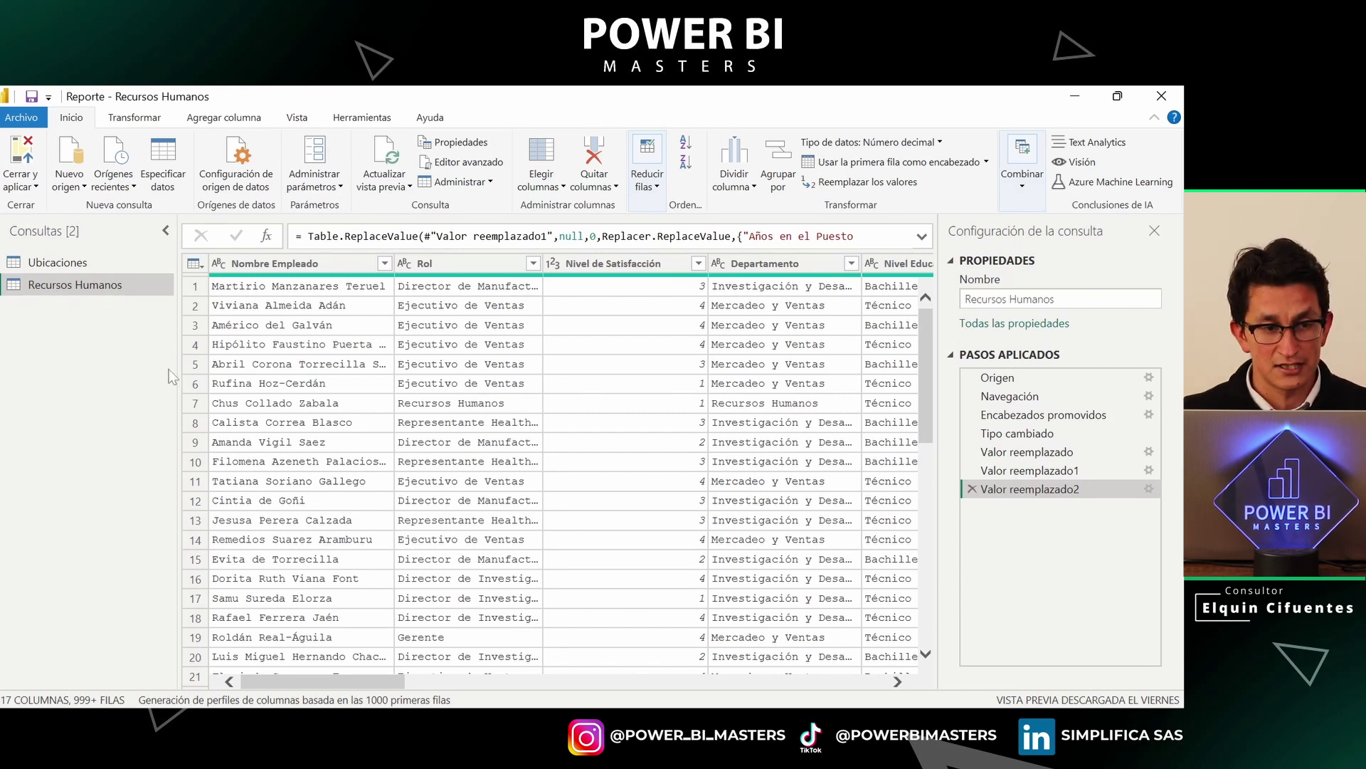
Open the Ubicaciones query to show its 11 Sede rows beside Ciudad
{"action": "left_click", "coordinate": [67, 261]}
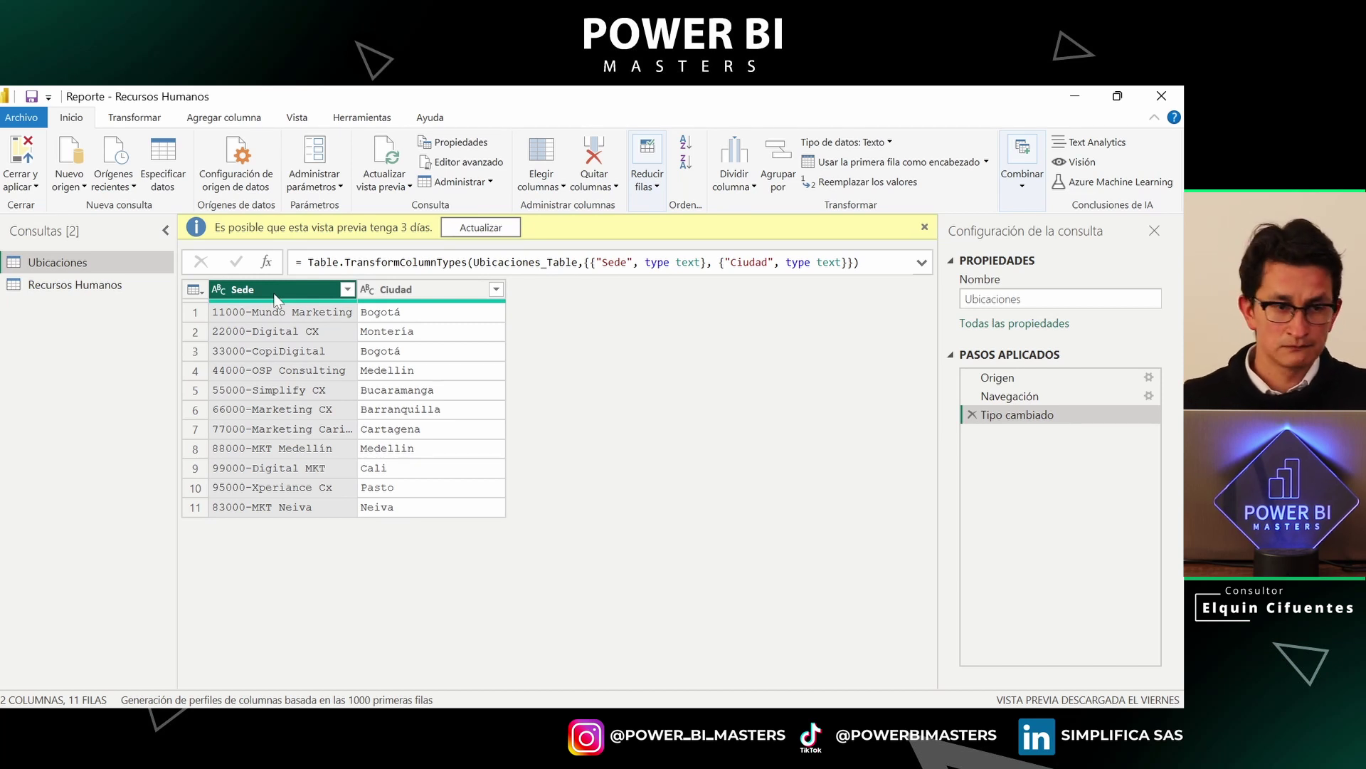
Open Dividir columna por delimitador for the Sede column and move the dialog aside
{"action": "left_click", "coordinate": [121, 121]}
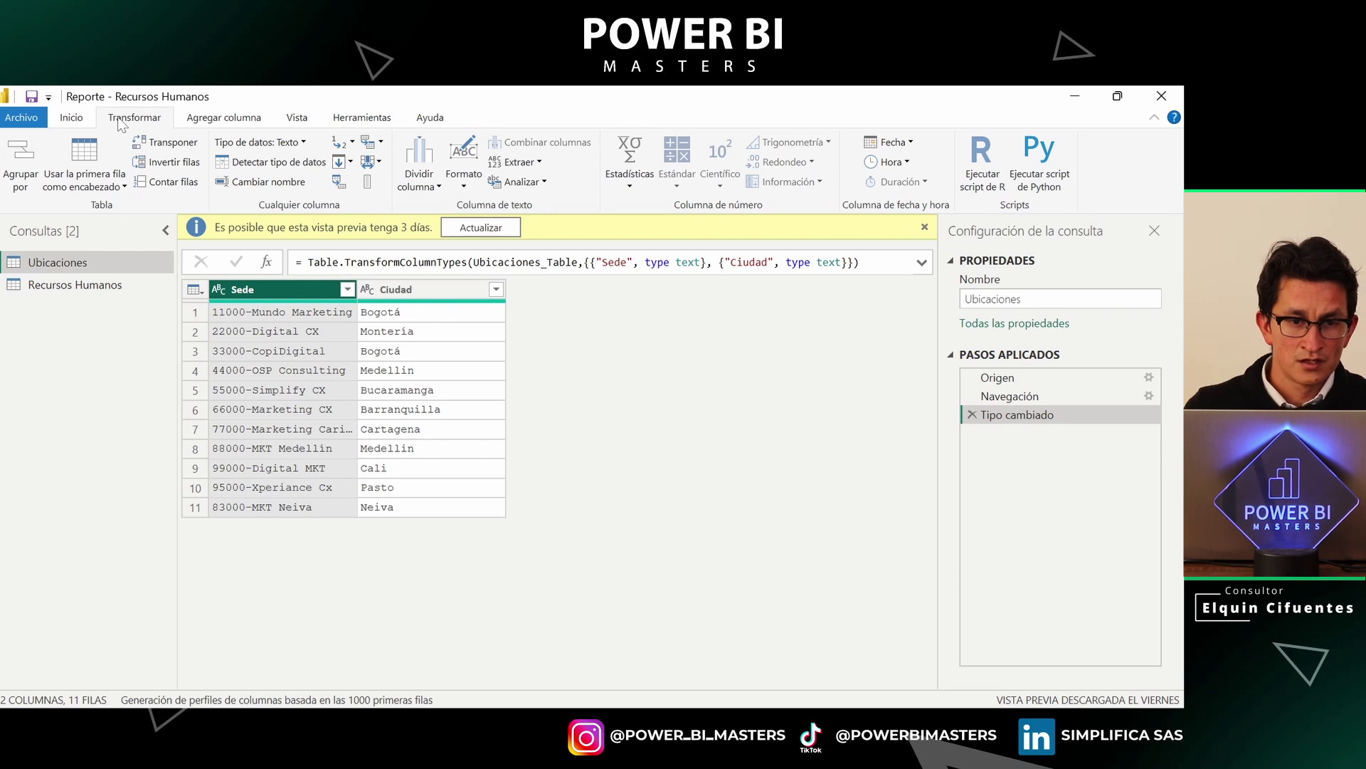
{"action": "left_click", "coordinate": [435, 186]}
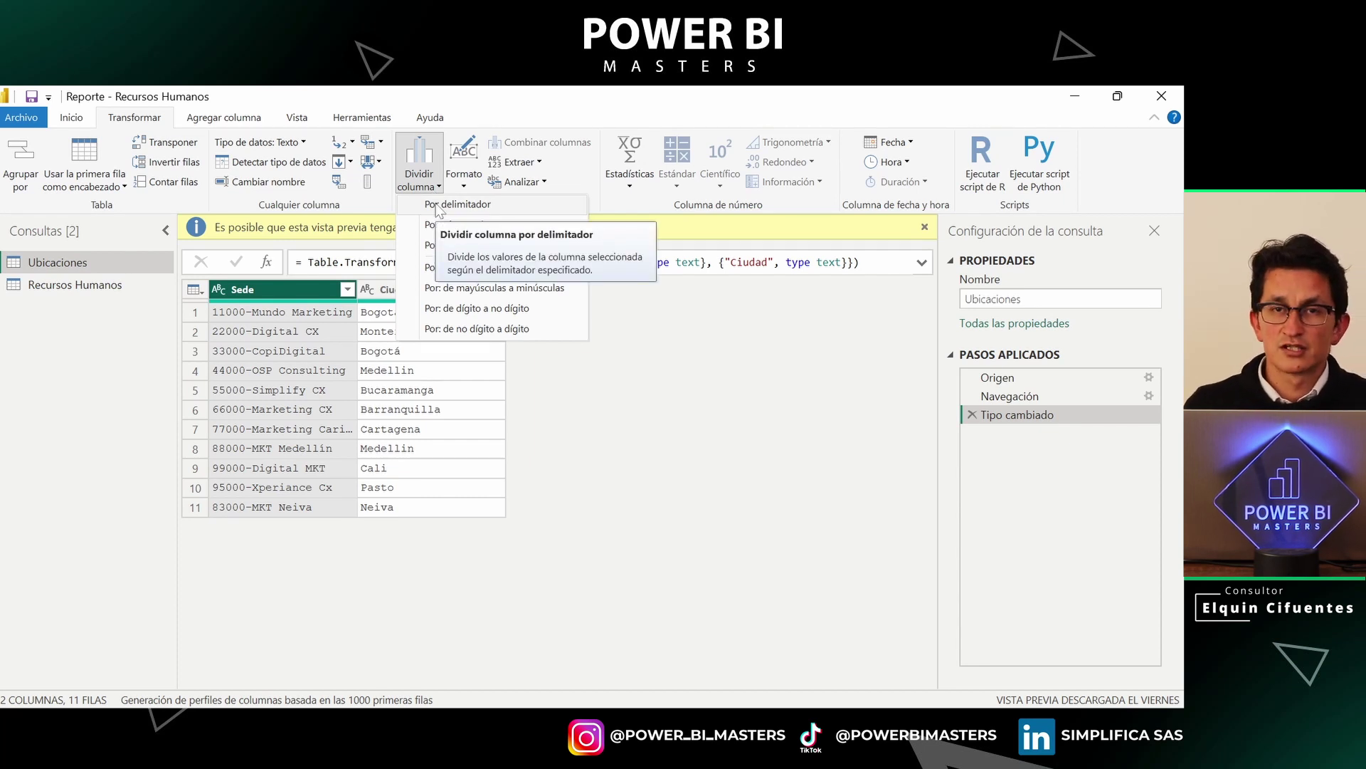
{"action": "left_click", "coordinate": [437, 207]}
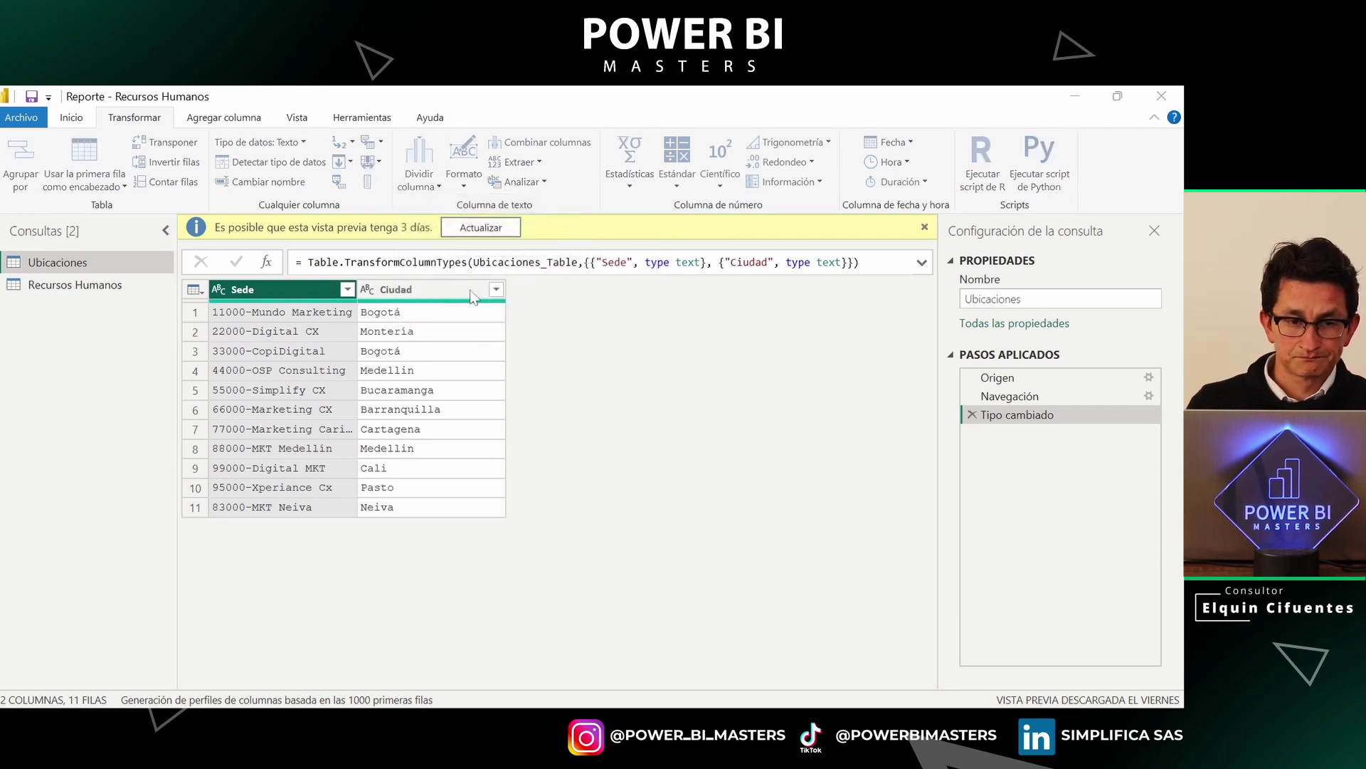
{"action": "left_click_drag", "start_coordinate": [641, 184], "coordinate": [870, 171]}
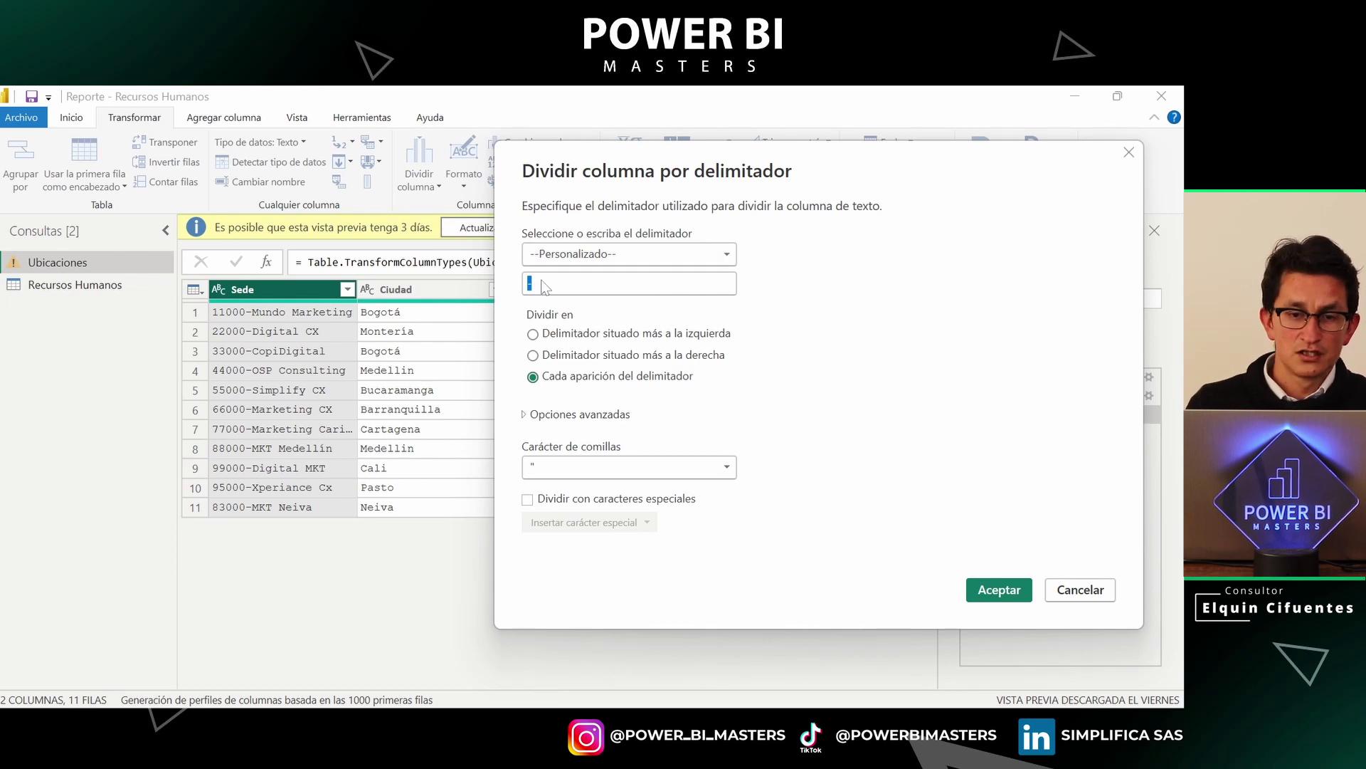
{"action": "left_click", "coordinate": [592, 261]}
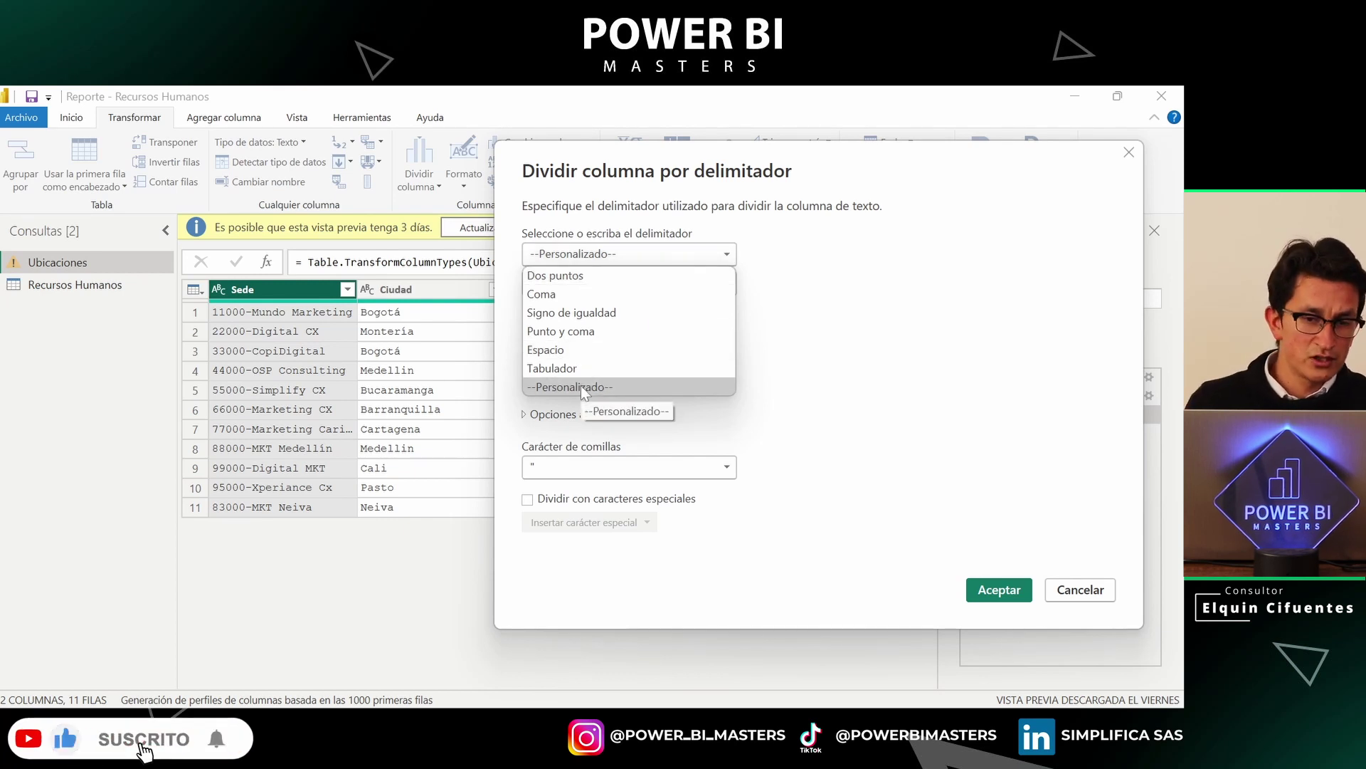
Split Sede at every occurrence of a custom '-' delimiter into Sede.1 codes and Sede.2 names
{"action": "key", "text": "Escape"}
{"action": "double_click", "coordinate": [590, 283]}
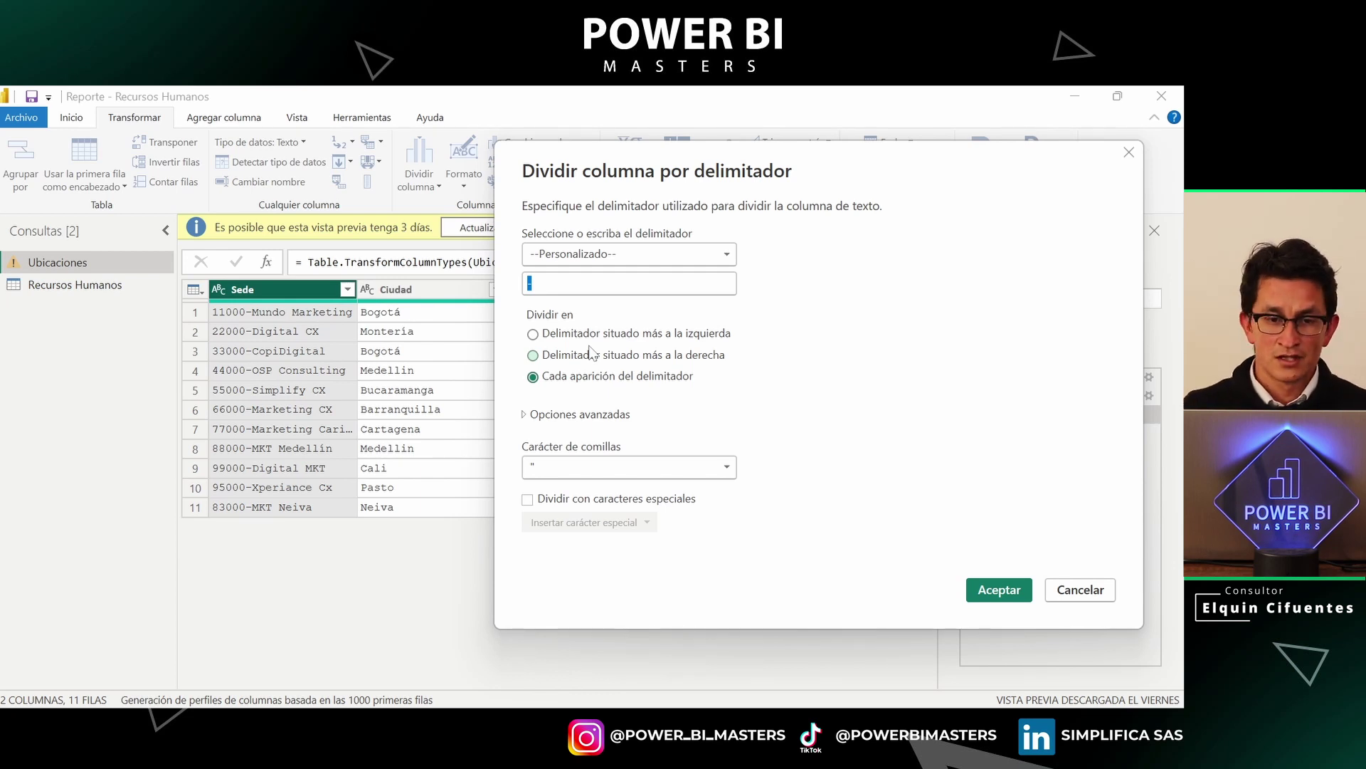
{"action": "left_click", "coordinate": [636, 379]}
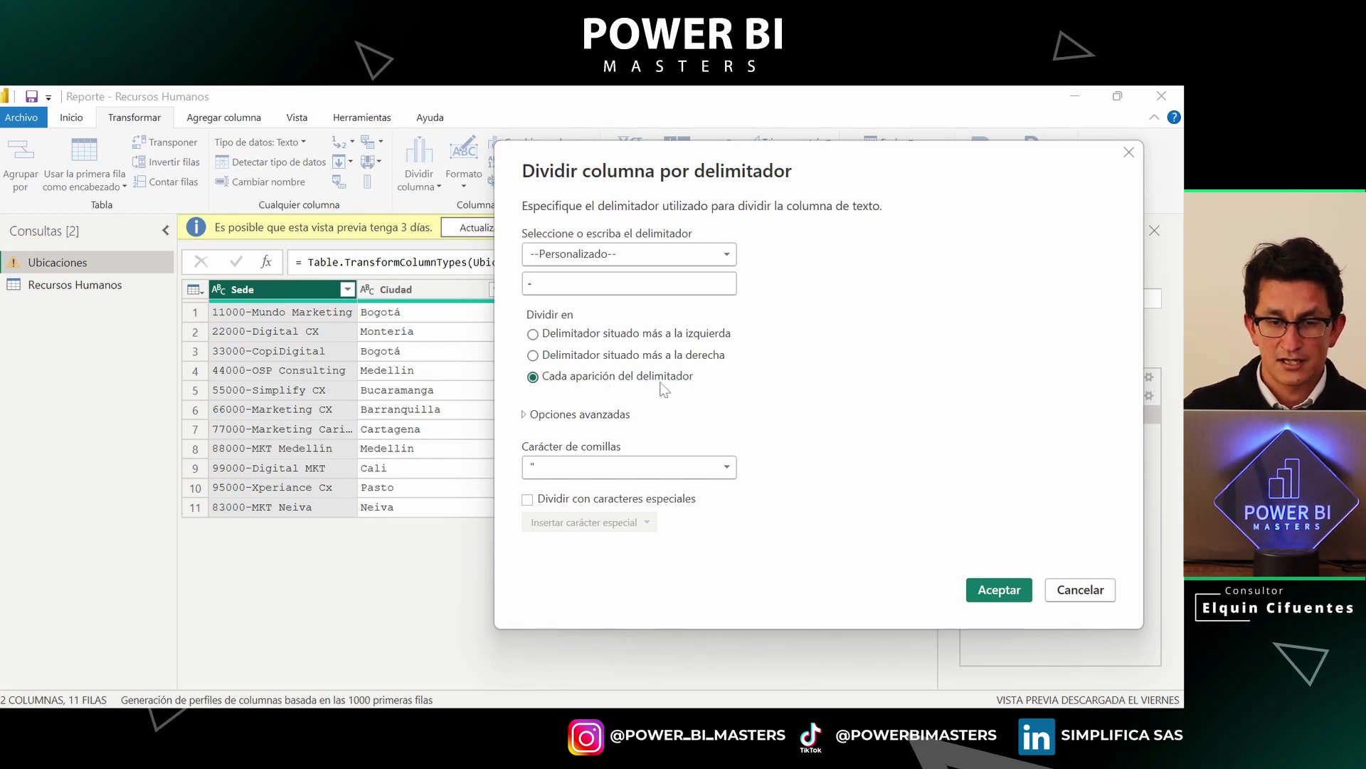
{"action": "left_click", "coordinate": [999, 591]}
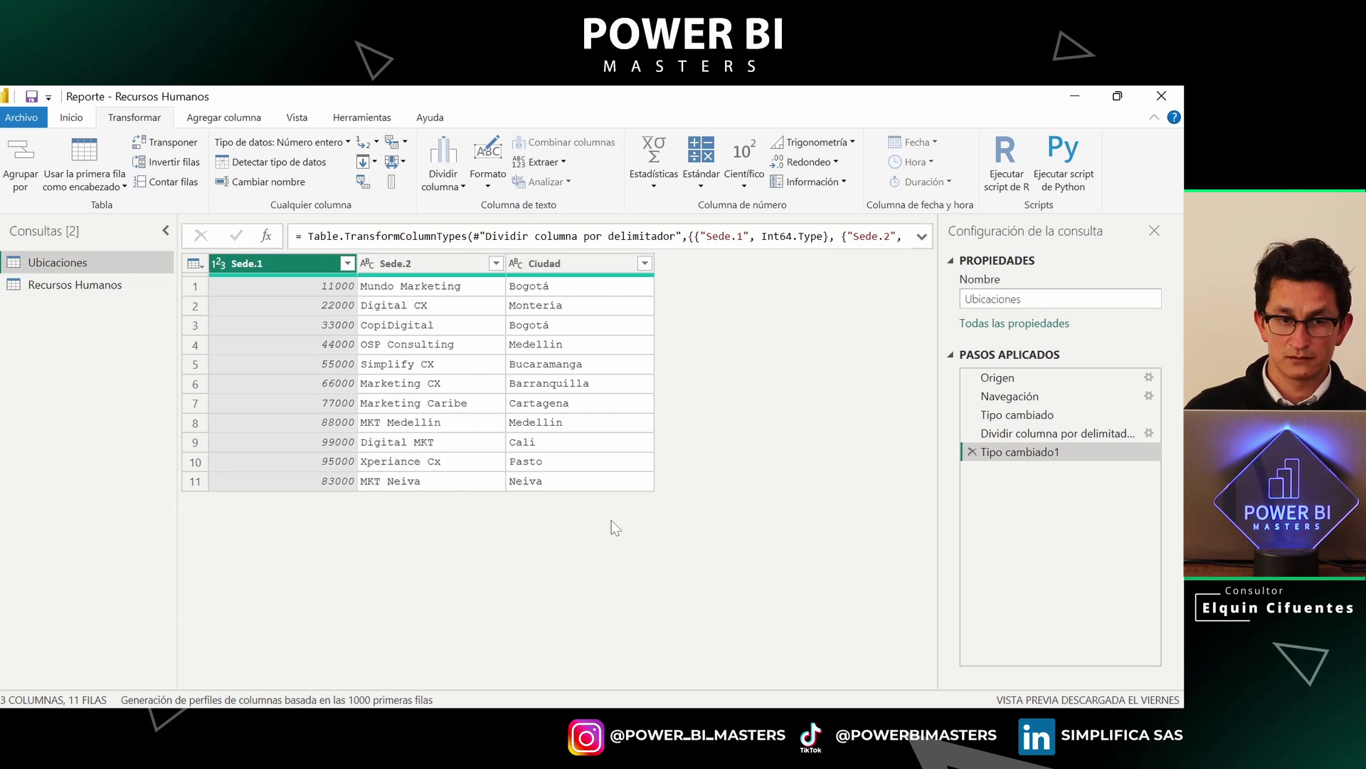
Rename Sede.1 to 'Codigo Sede' and Sede.2 to 'Nombre Sede', then return to Recursos Humanos
{"action": "double_click", "coordinate": [286, 265]}
{"action": "type", "text": "Codigo Sede"}
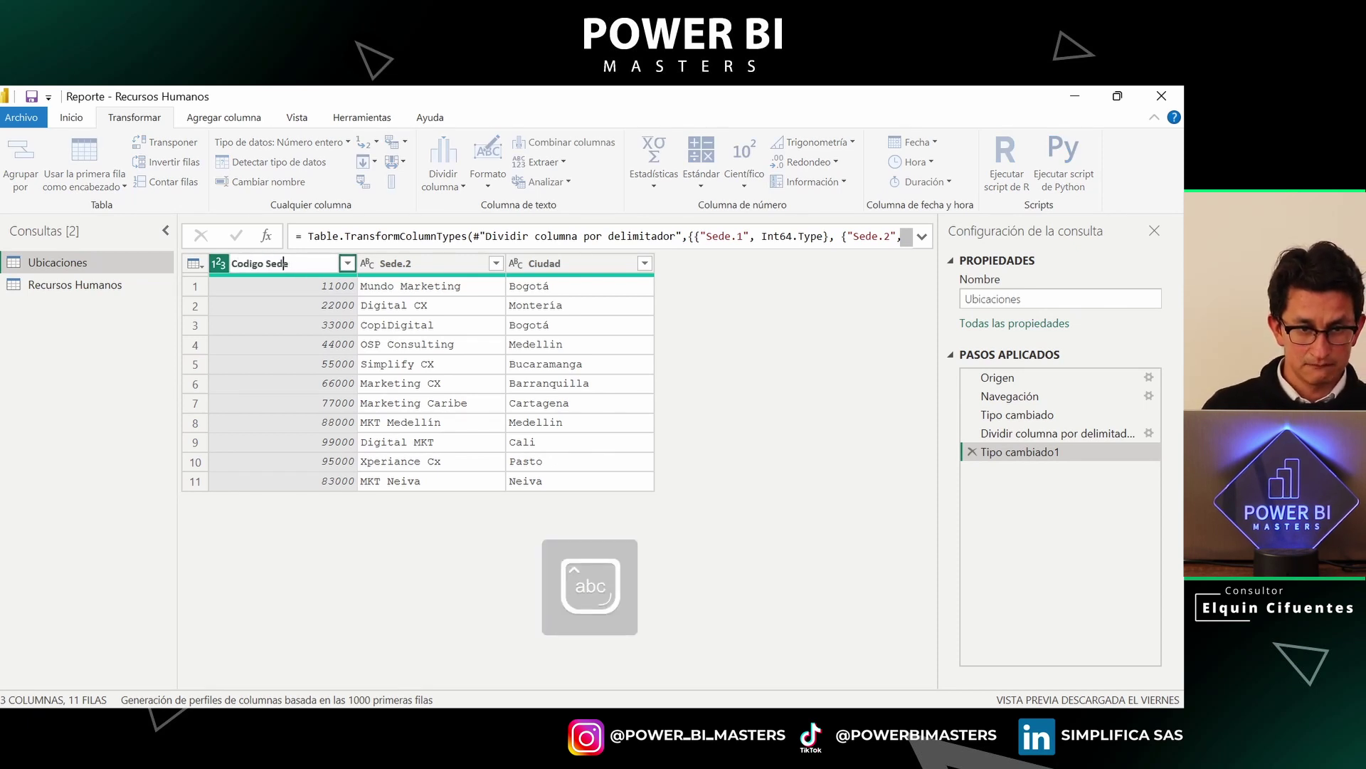
{"action": "key", "text": "Return"}
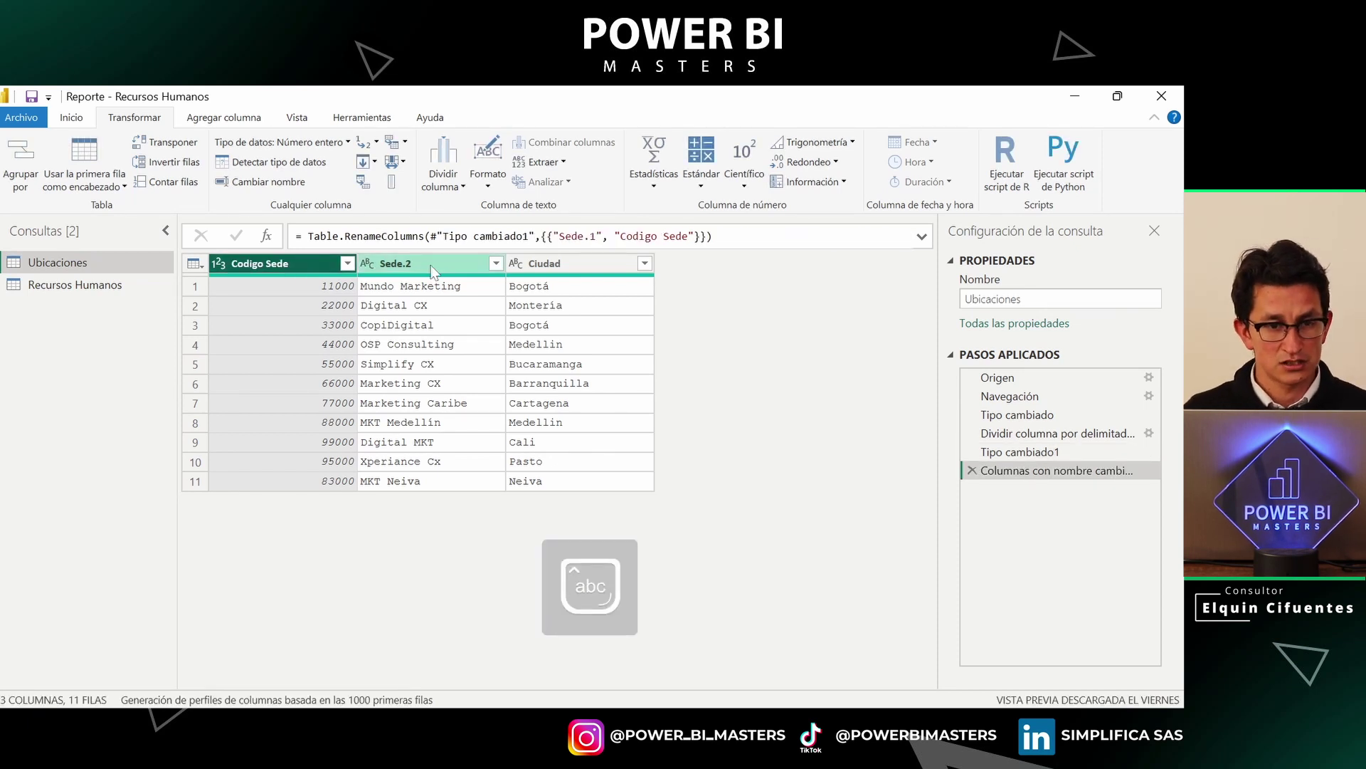
{"action": "double_click", "coordinate": [412, 264]}
{"action": "type", "text": "Nombre Sede"}
{"action": "key", "text": "Return"}
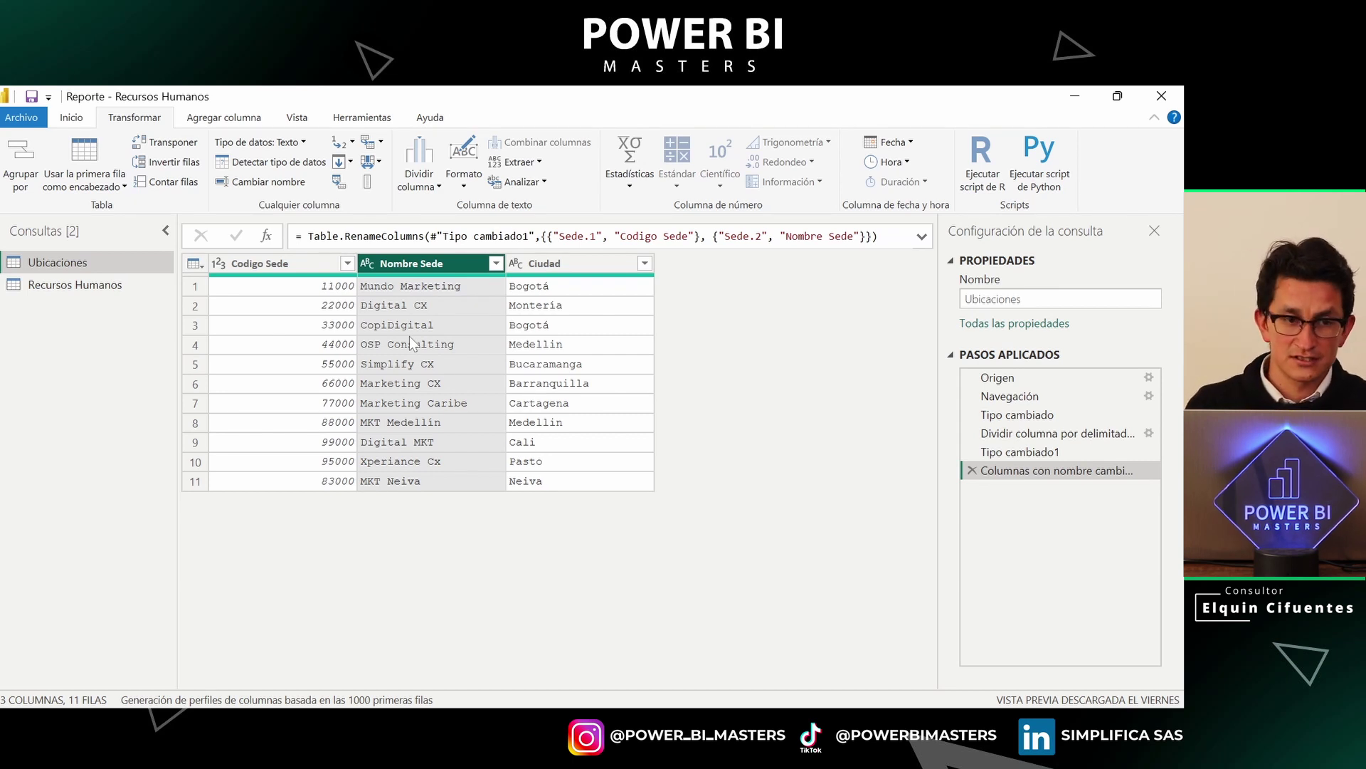
{"action": "left_click", "coordinate": [75, 285]}
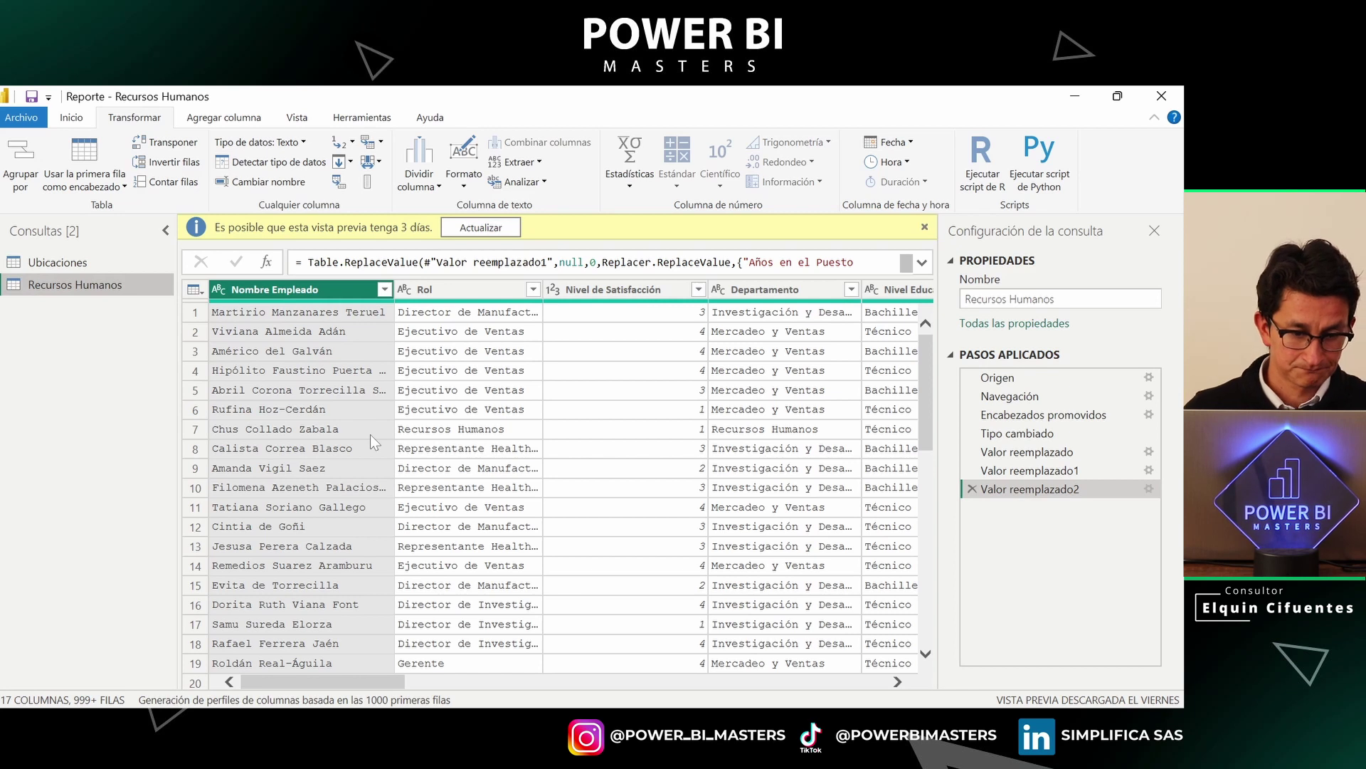
Bring the File Explorer window with the Power BI - Gratuito folder to the front
{"action": "left_click", "coordinate": [365, 664]}
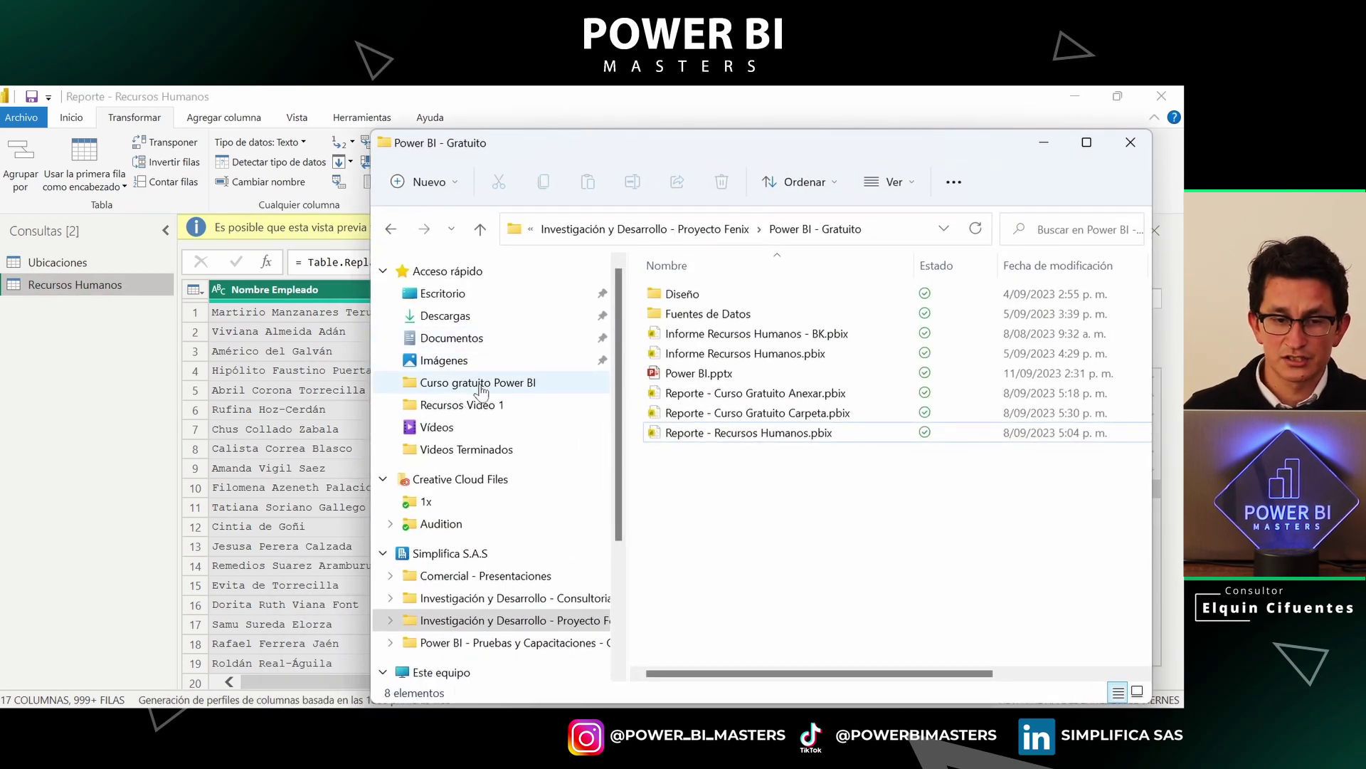
Navigate from Escritorio through Power BI - Gratuito into Fuentes de Datos and select Satisfacción Laboral.xlsx
{"action": "left_click", "coordinate": [438, 293]}
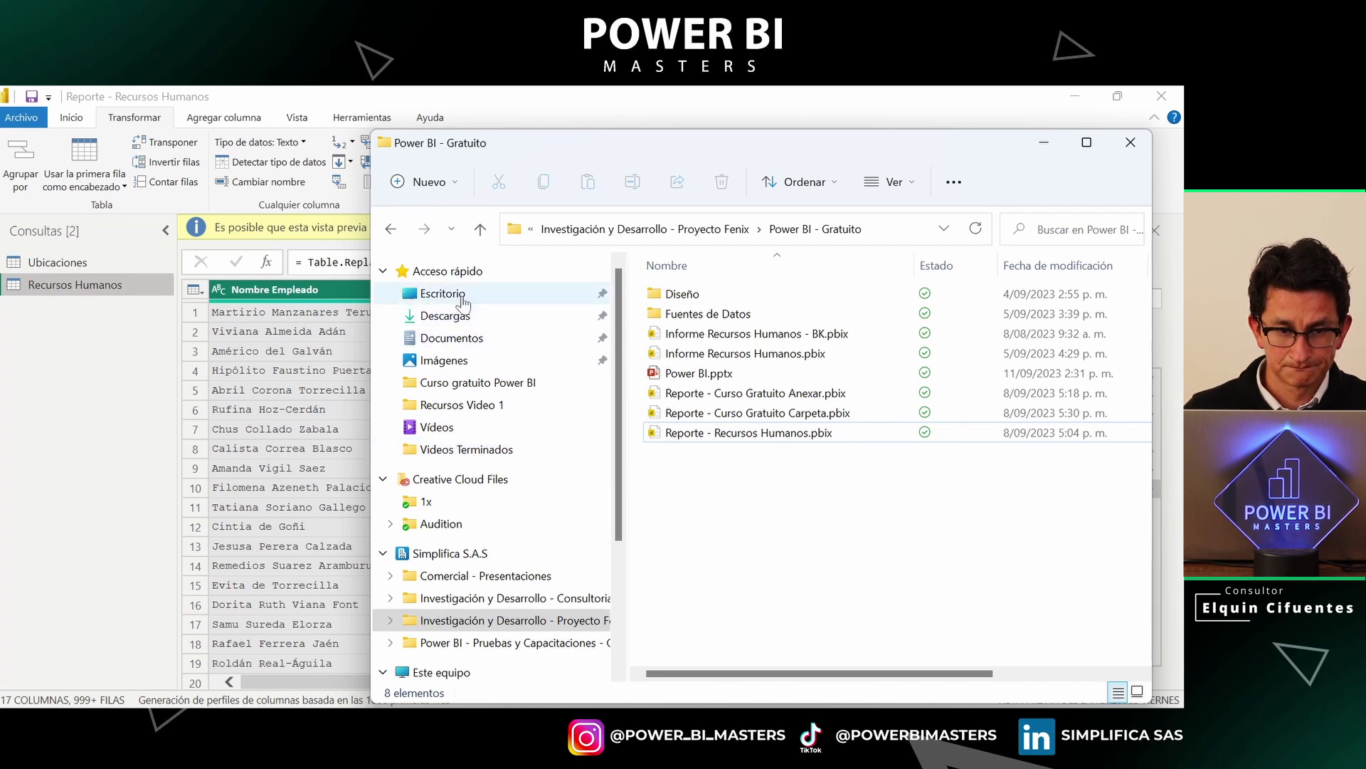
{"action": "left_click", "coordinate": [721, 314]}
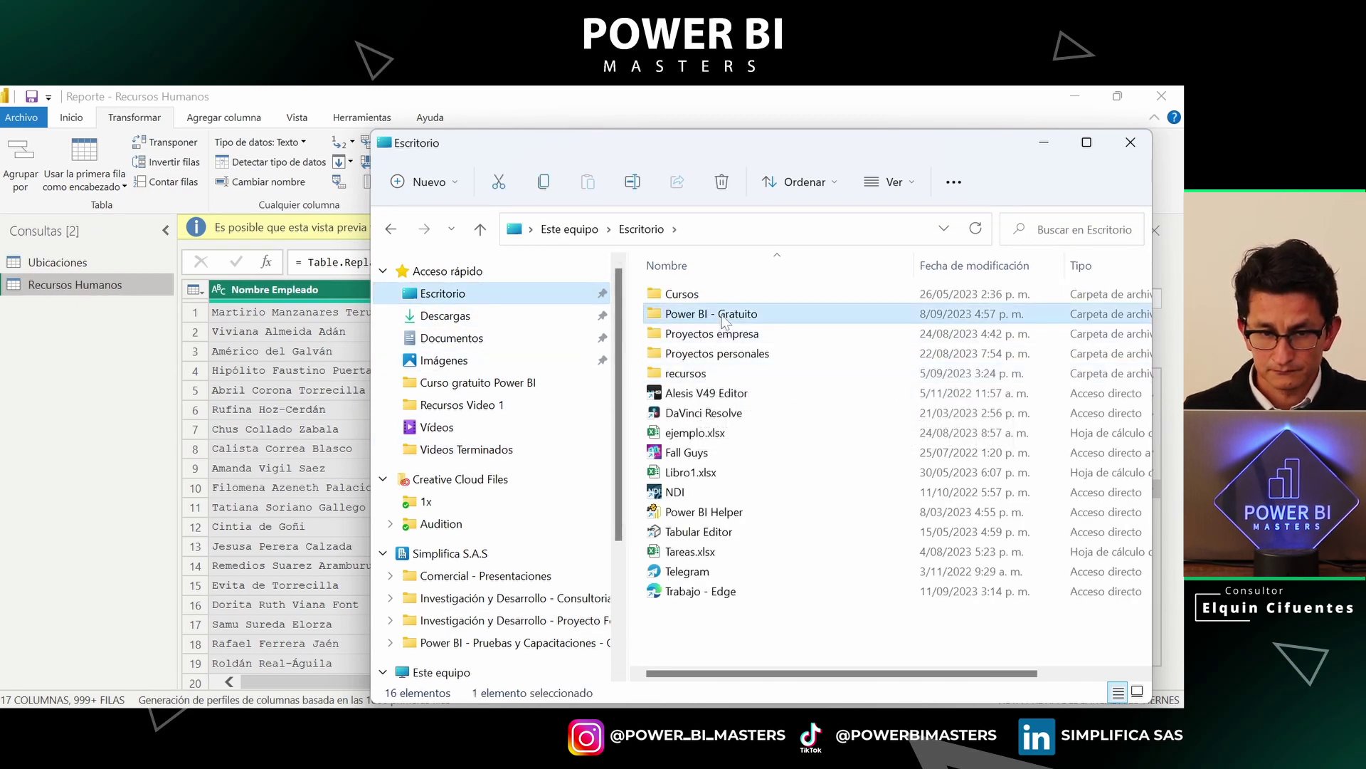
{"action": "double_click", "coordinate": [721, 314]}
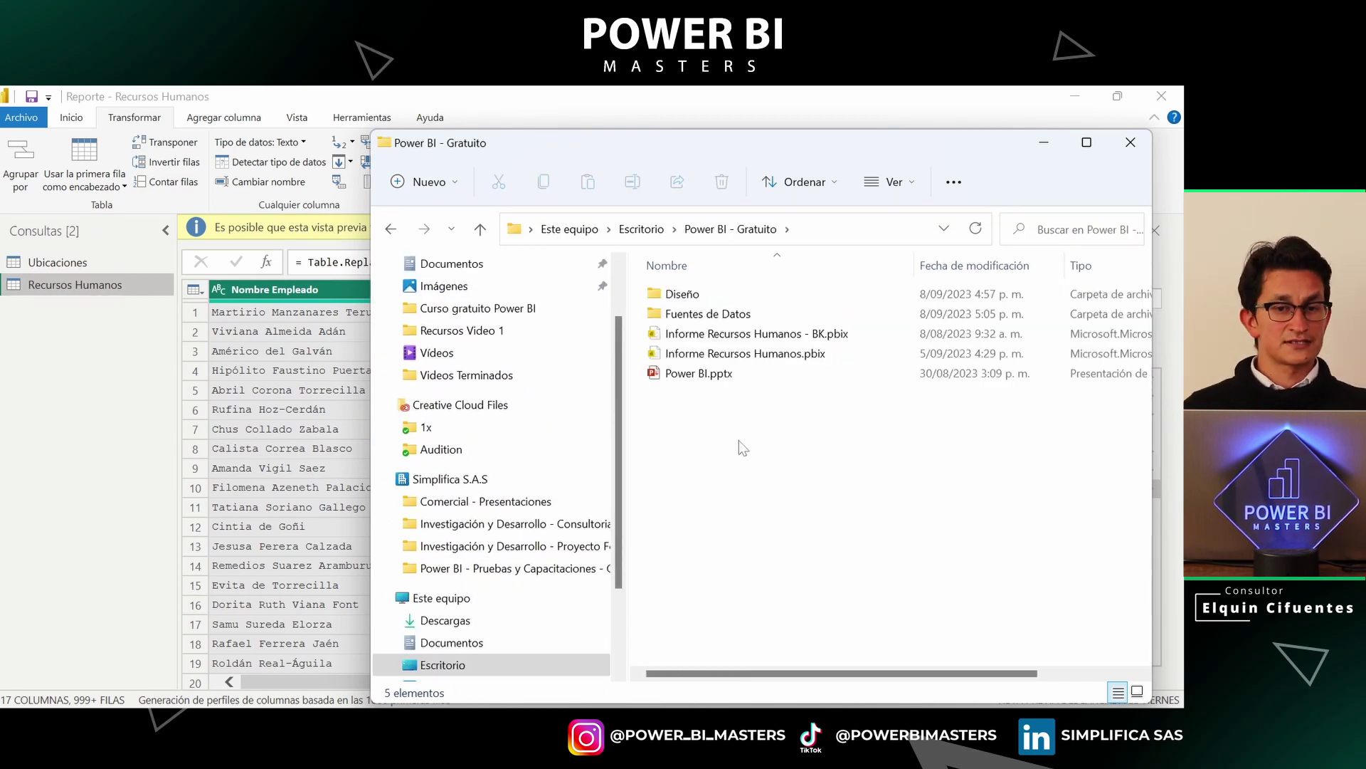
{"action": "double_click", "coordinate": [684, 314]}
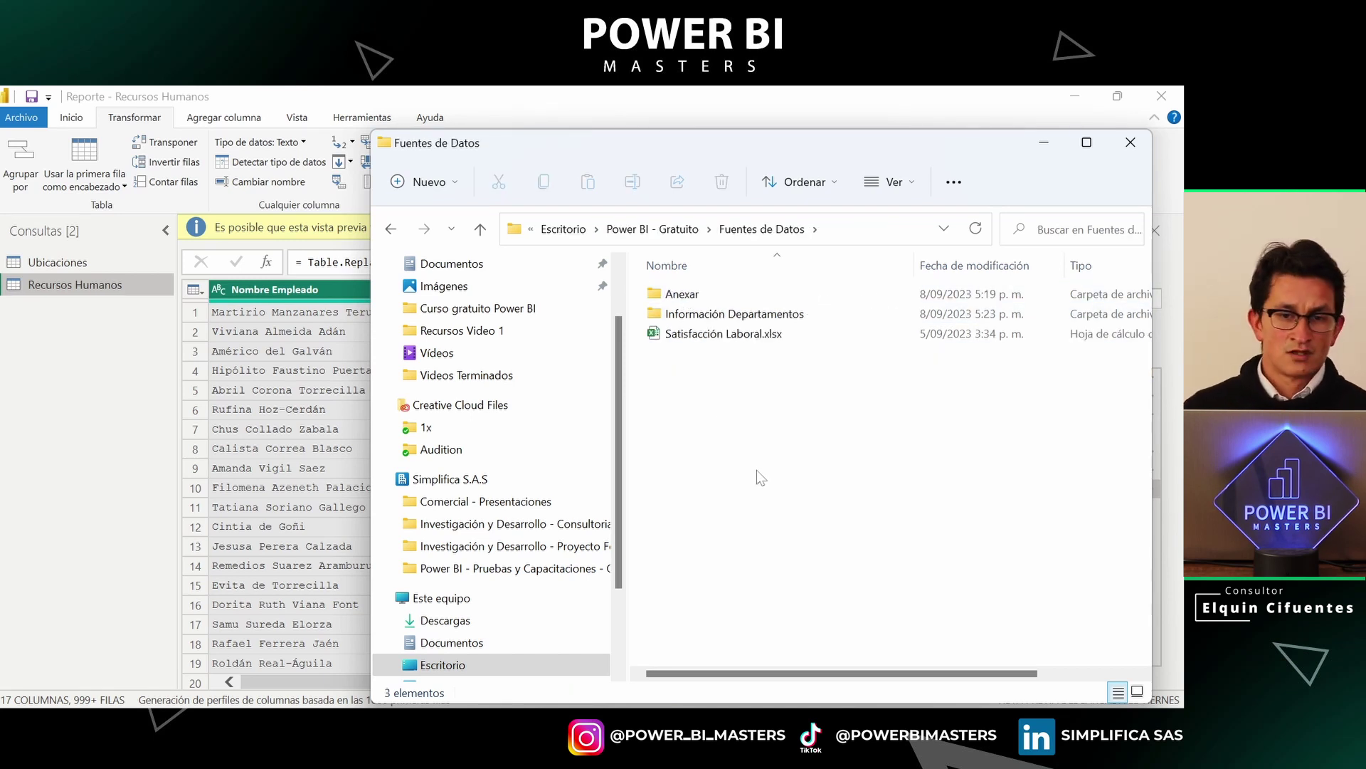
{"action": "left_click", "coordinate": [710, 336]}
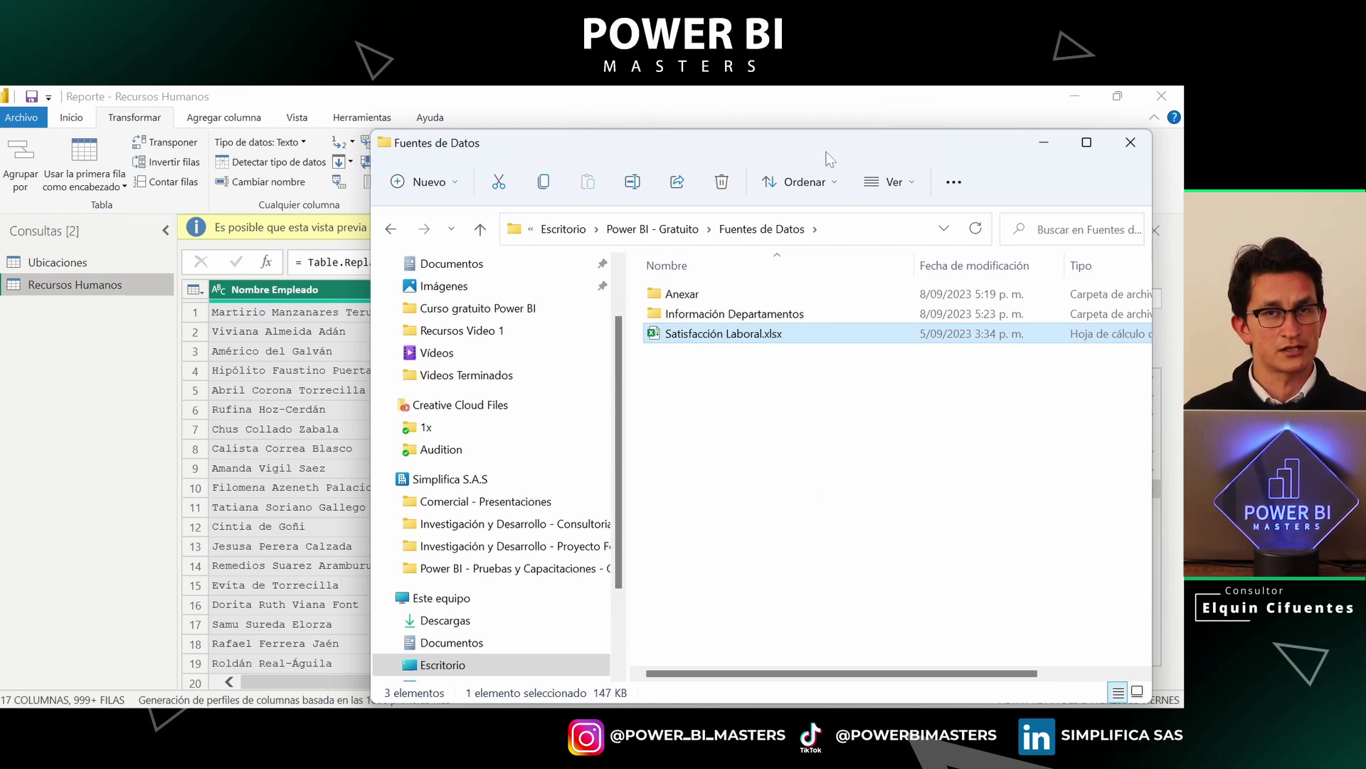
{"action": "left_click_drag", "start_coordinate": [861, 150], "coordinate": [570, 363]}
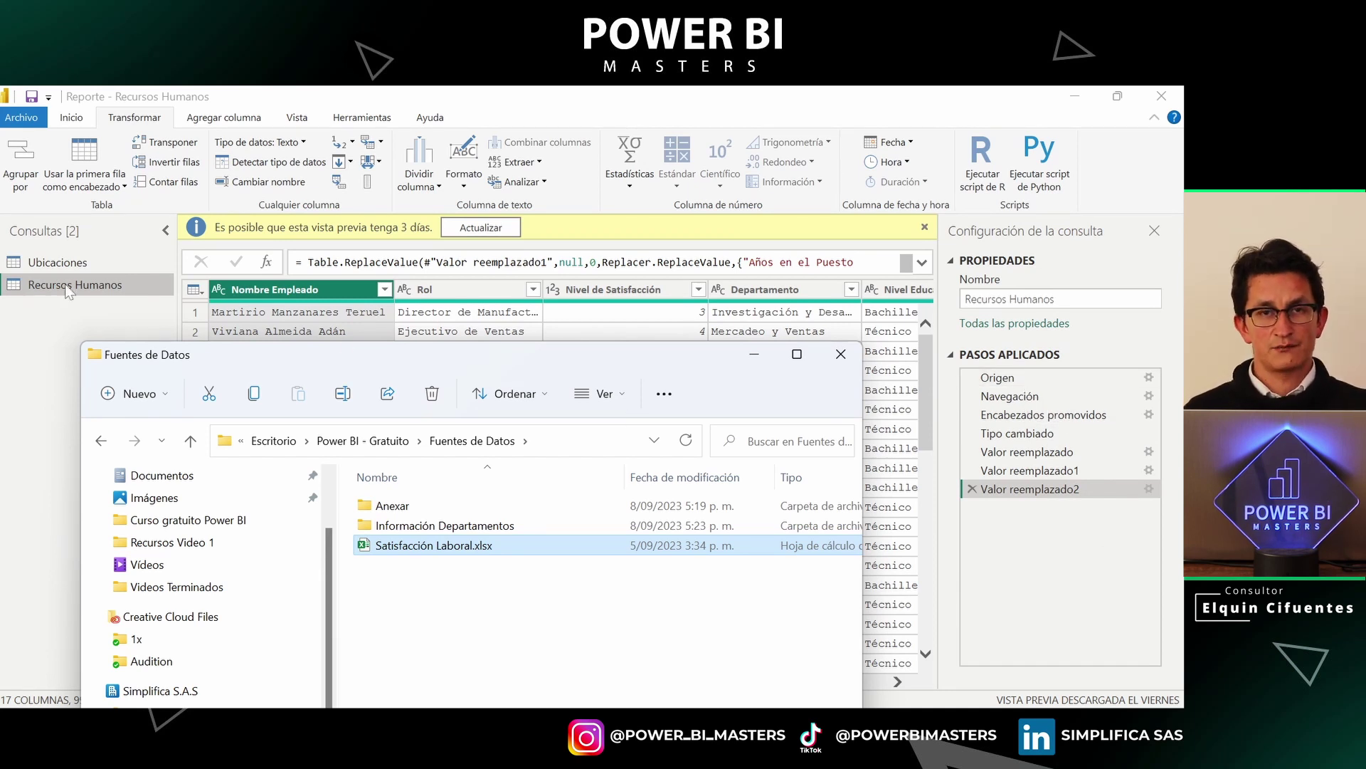
Inspect the Origen step's expanded formula showing the Satisfacción Laboral.xlsx path, then return to Explorer
{"action": "left_click", "coordinate": [755, 355]}
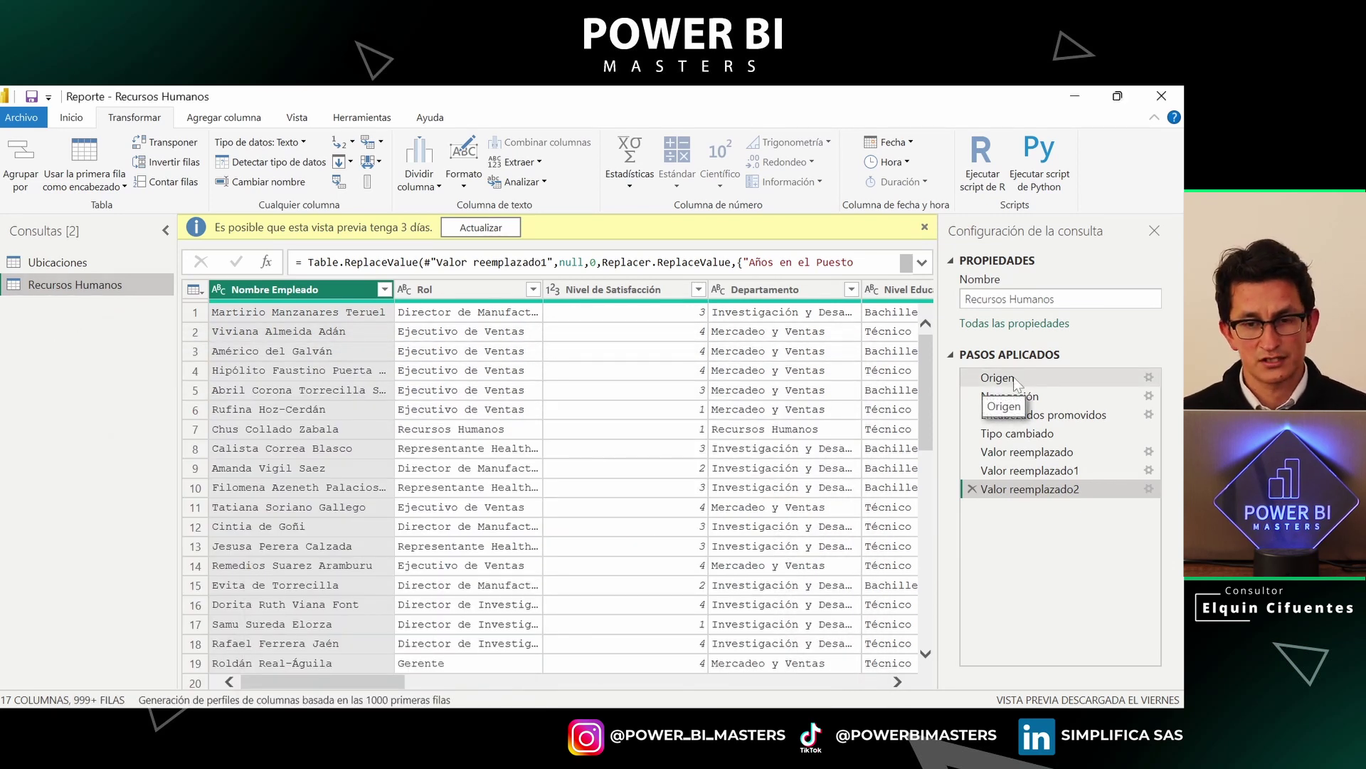
{"action": "left_click", "coordinate": [1013, 377]}
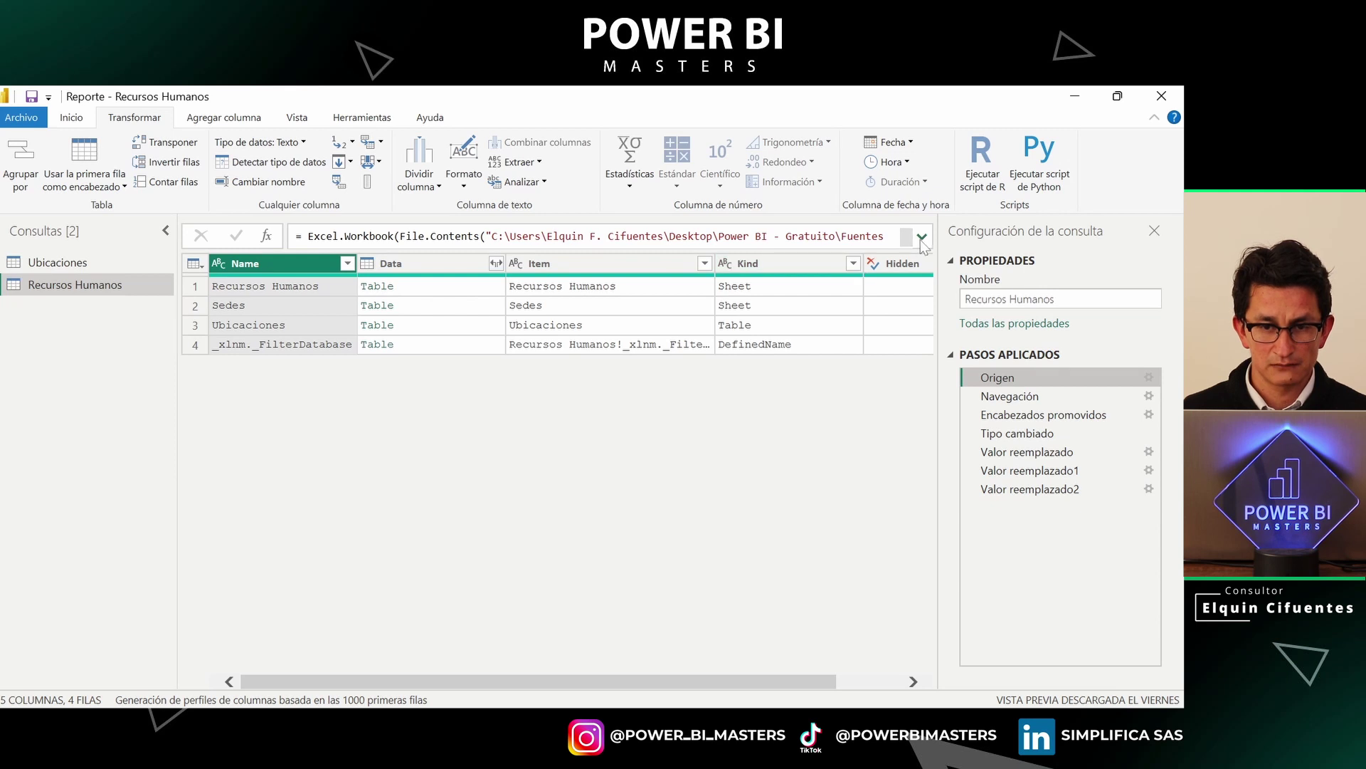
{"action": "left_click", "coordinate": [921, 237]}
{"action": "left_click_drag", "start_coordinate": [492, 236], "coordinate": [529, 252]}
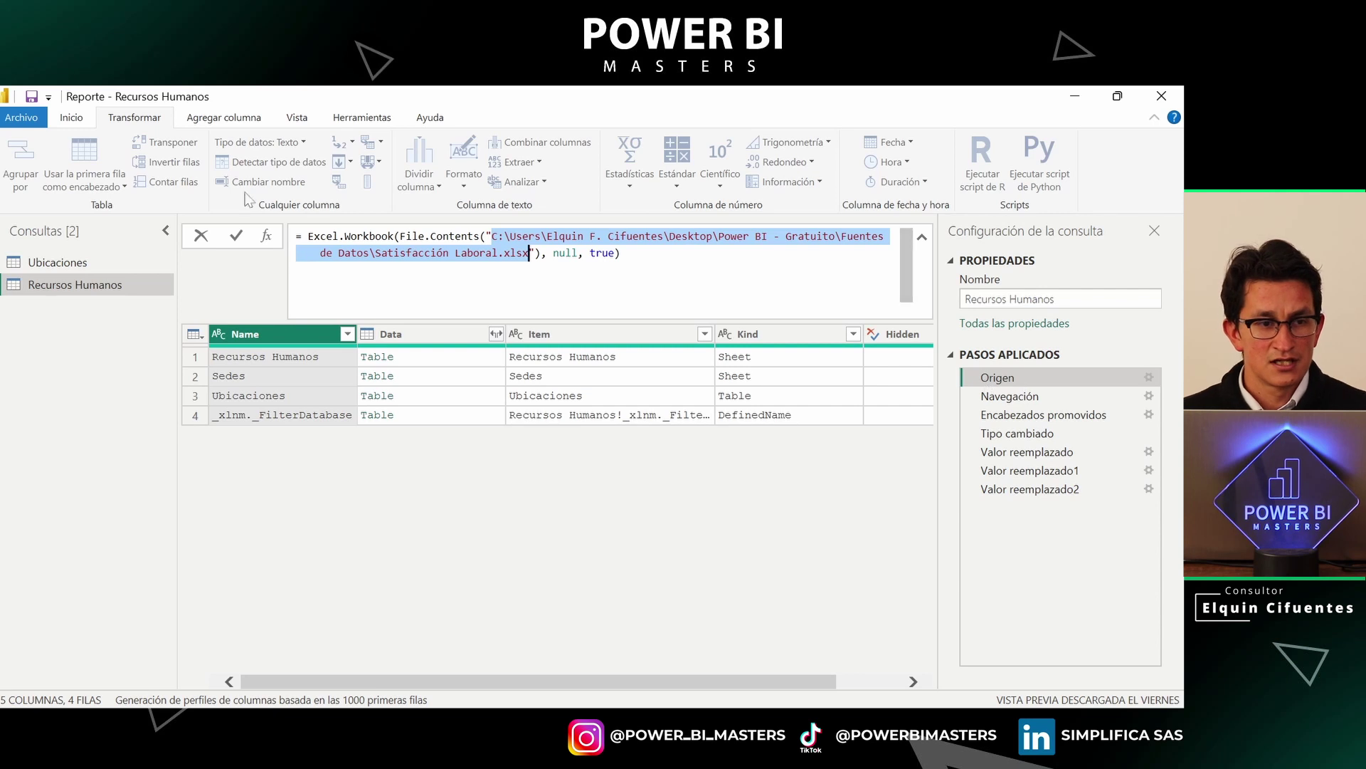
{"action": "left_click", "coordinate": [71, 117]}
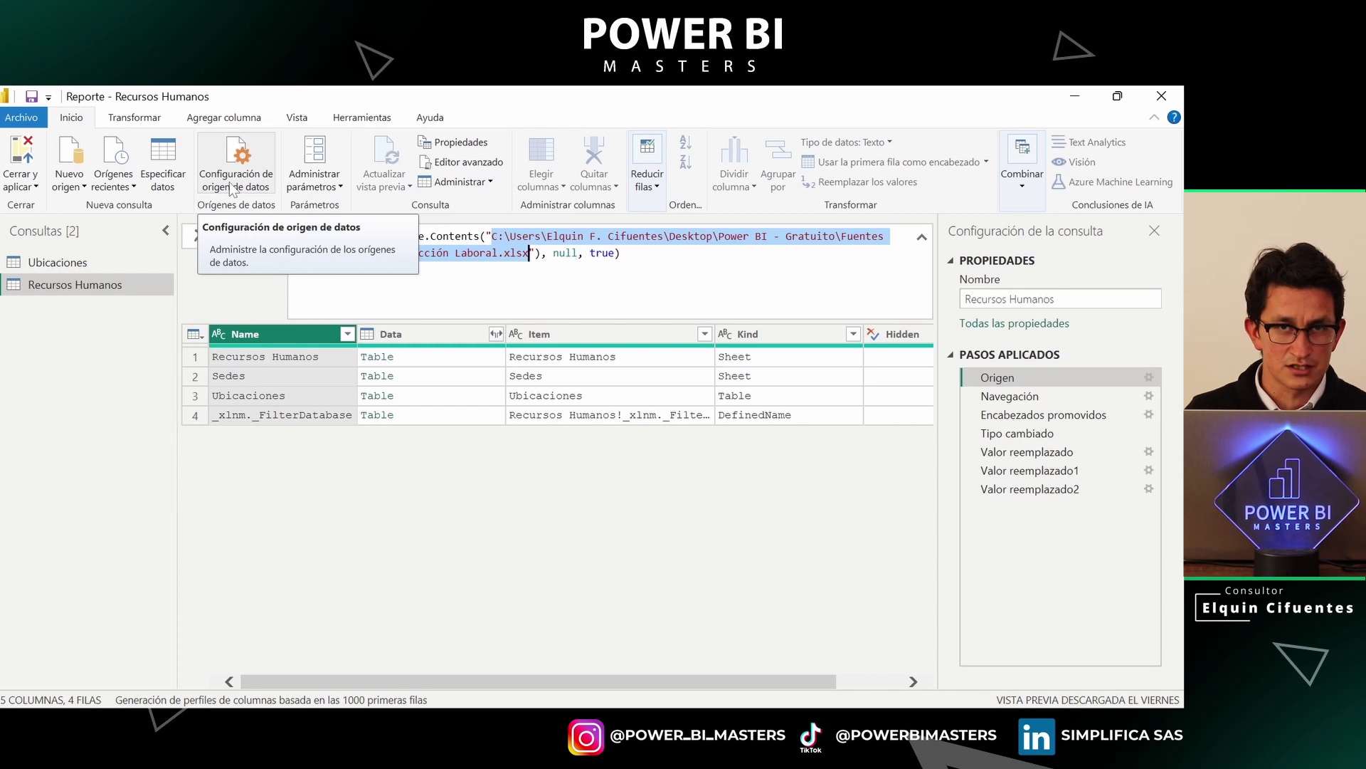
{"action": "key", "text": "alt+Tab"}
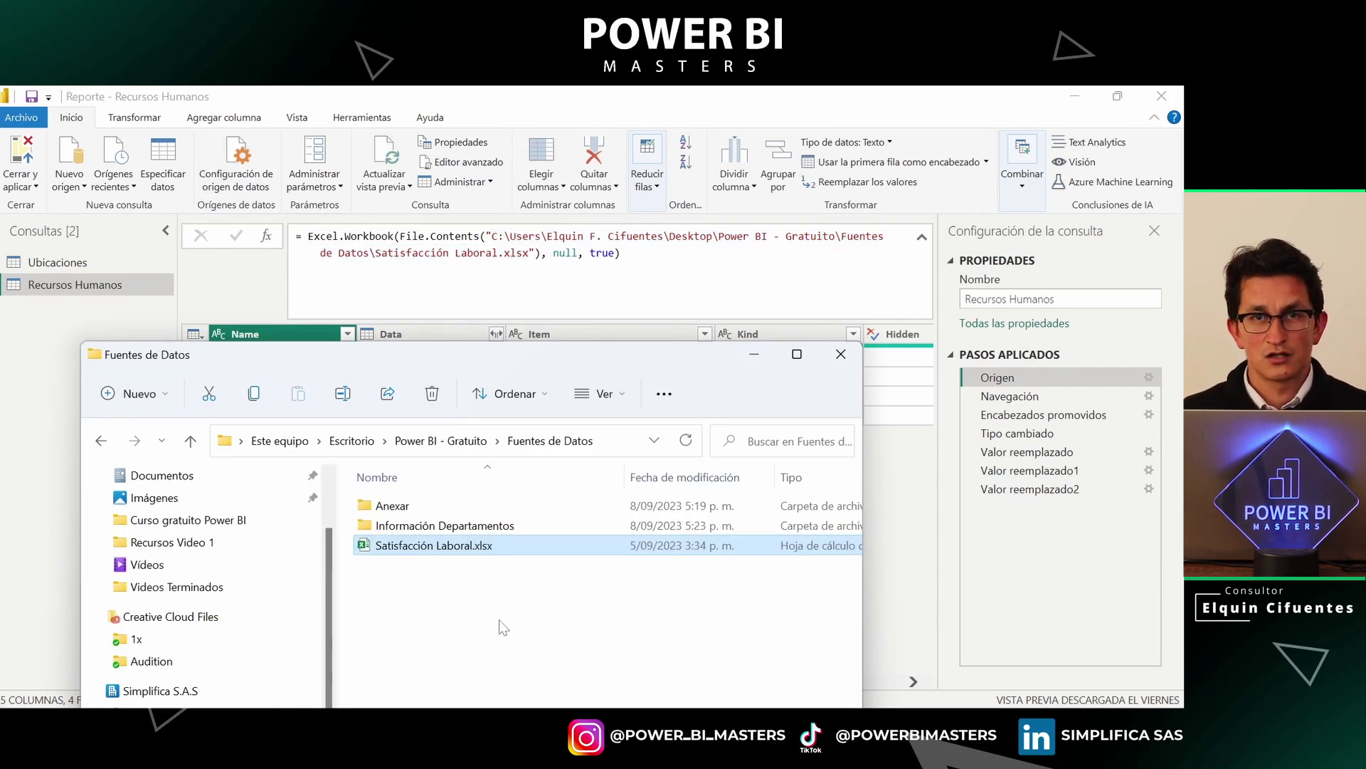
Maximize the Fuentes de Datos folder and open Satisfacción Laboral.xlsx in Excel
{"action": "left_click", "coordinate": [498, 620]}
{"action": "left_click", "coordinate": [795, 356]}
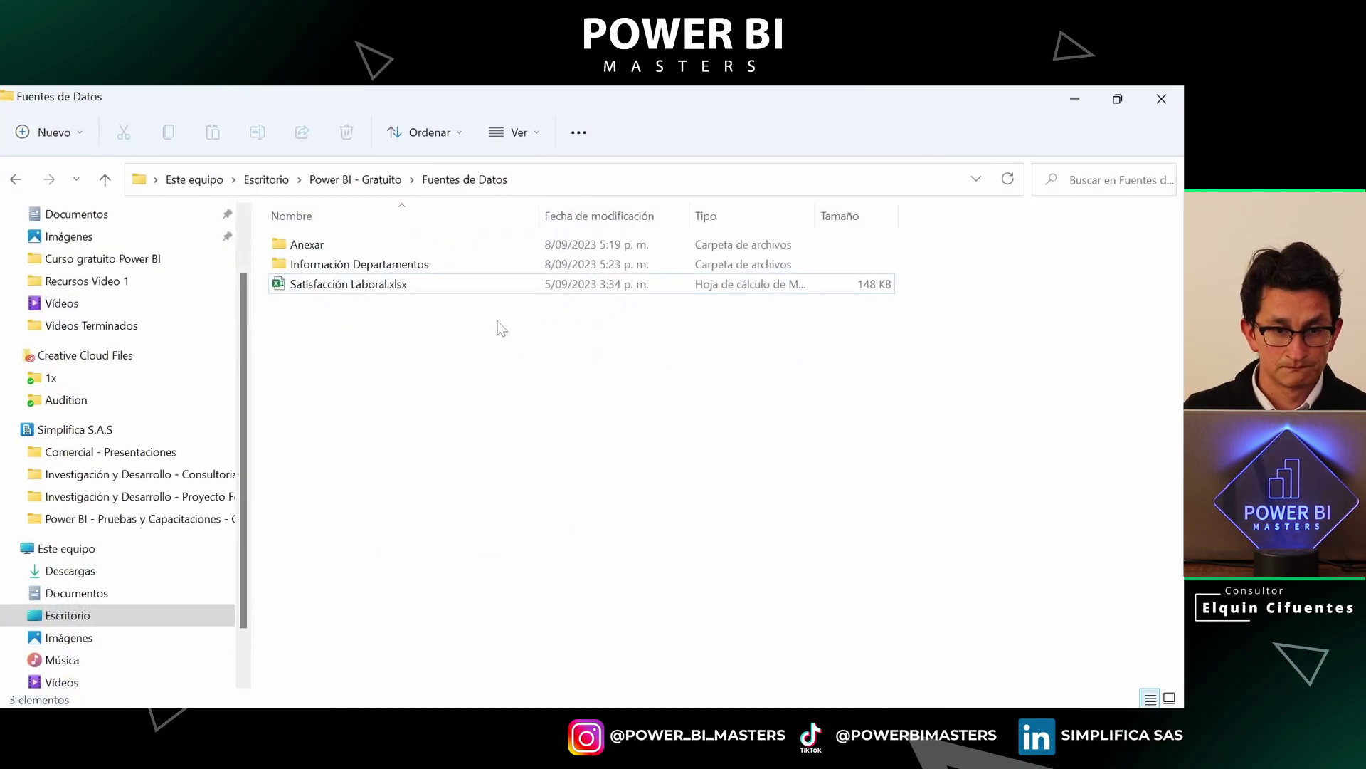
{"action": "double_click", "coordinate": [400, 288]}
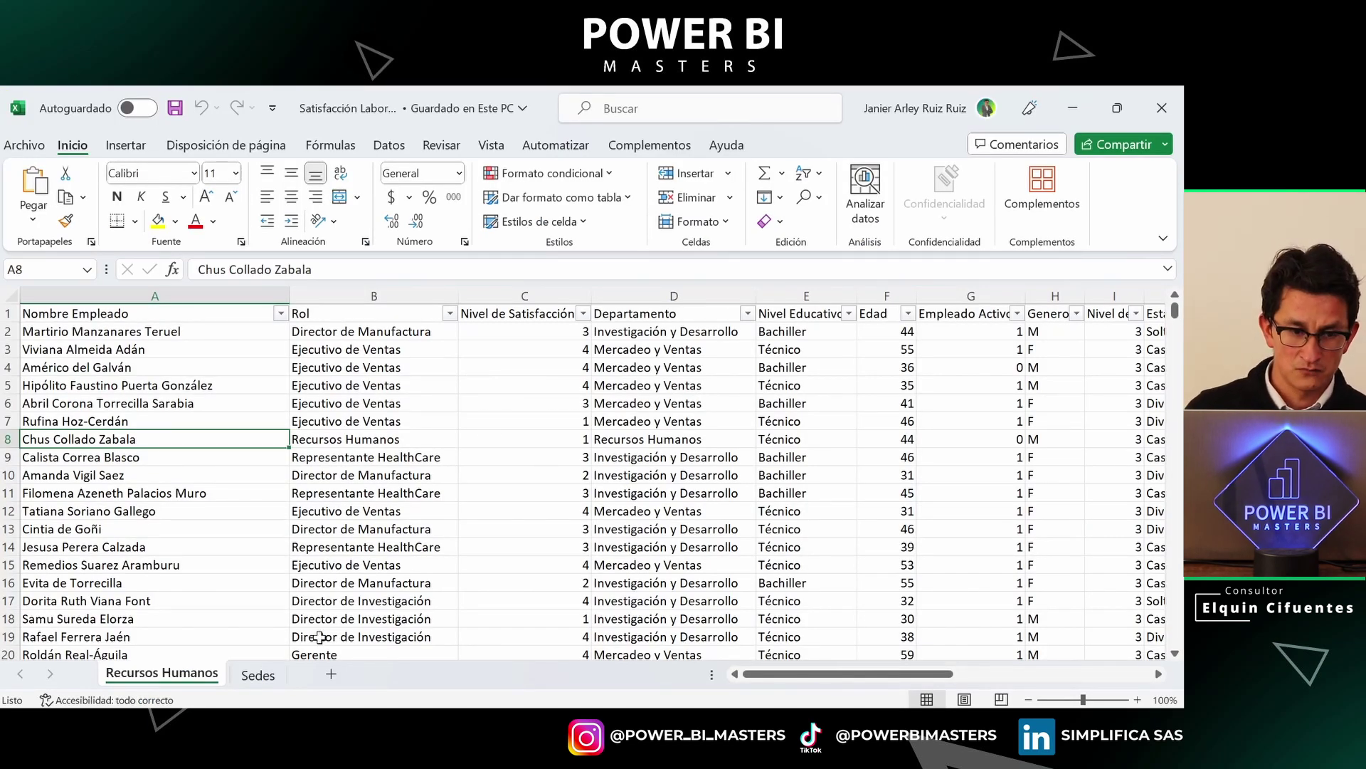
On the Sedes sheet, confirm the Sede and Ciudad table is named Ubicaciones
{"action": "double_click", "coordinate": [188, 680]}
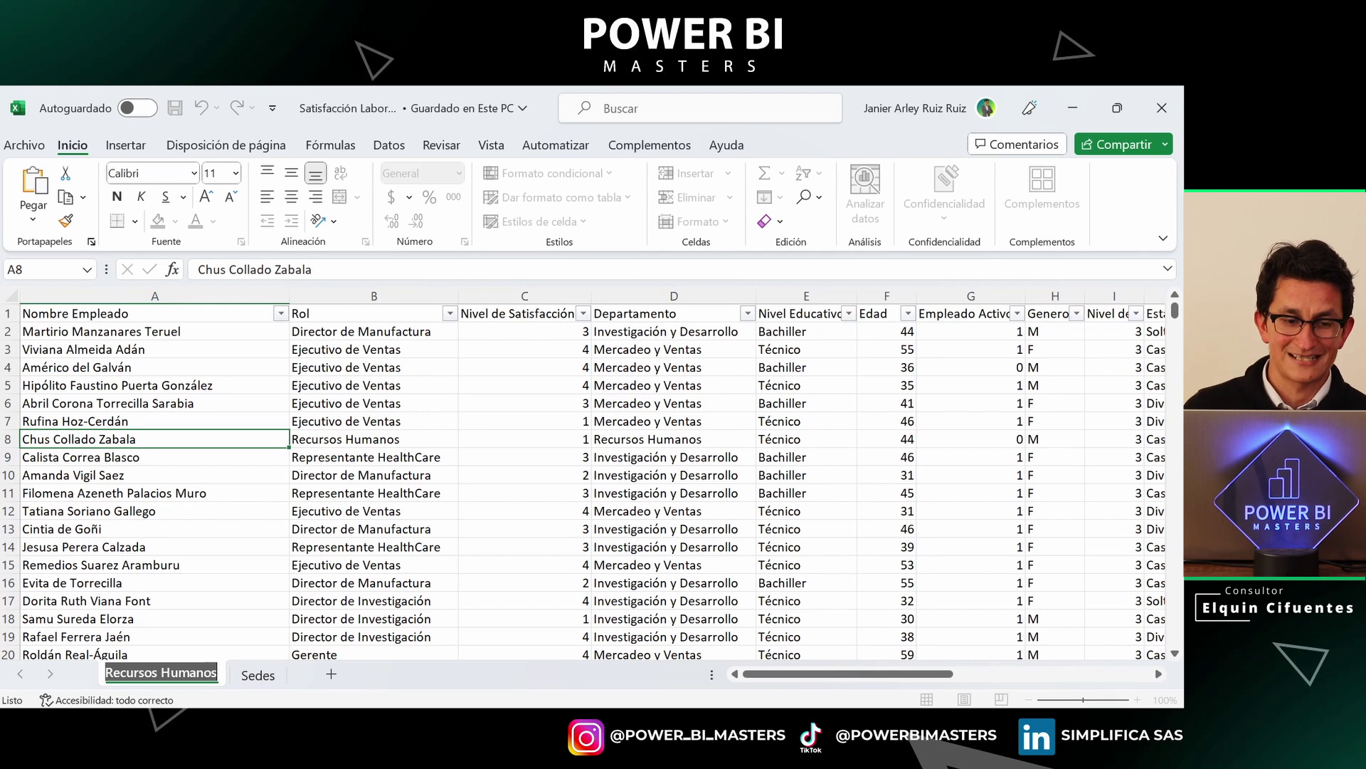
{"action": "left_click", "coordinate": [274, 676]}
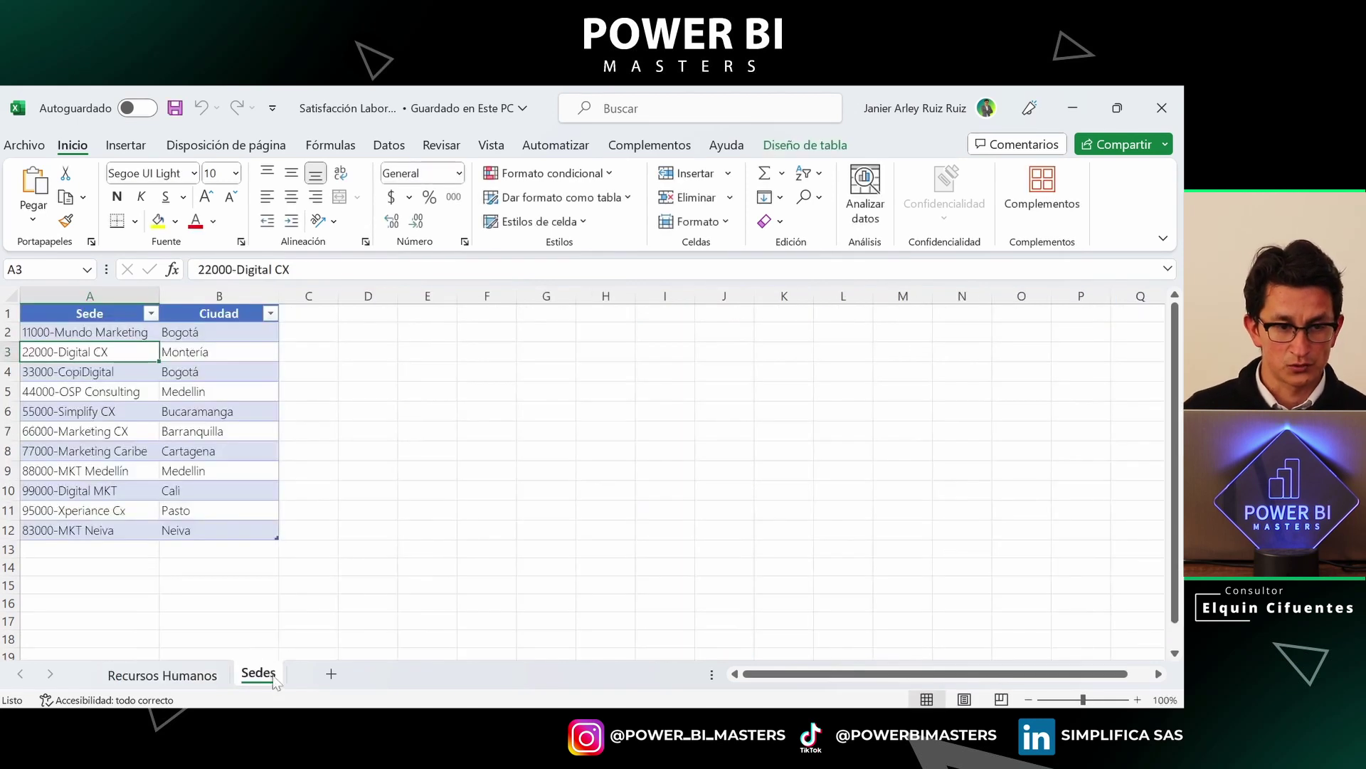
{"action": "left_click", "coordinate": [171, 470]}
{"action": "left_click", "coordinate": [805, 145]}
{"action": "left_click", "coordinate": [70, 196]}
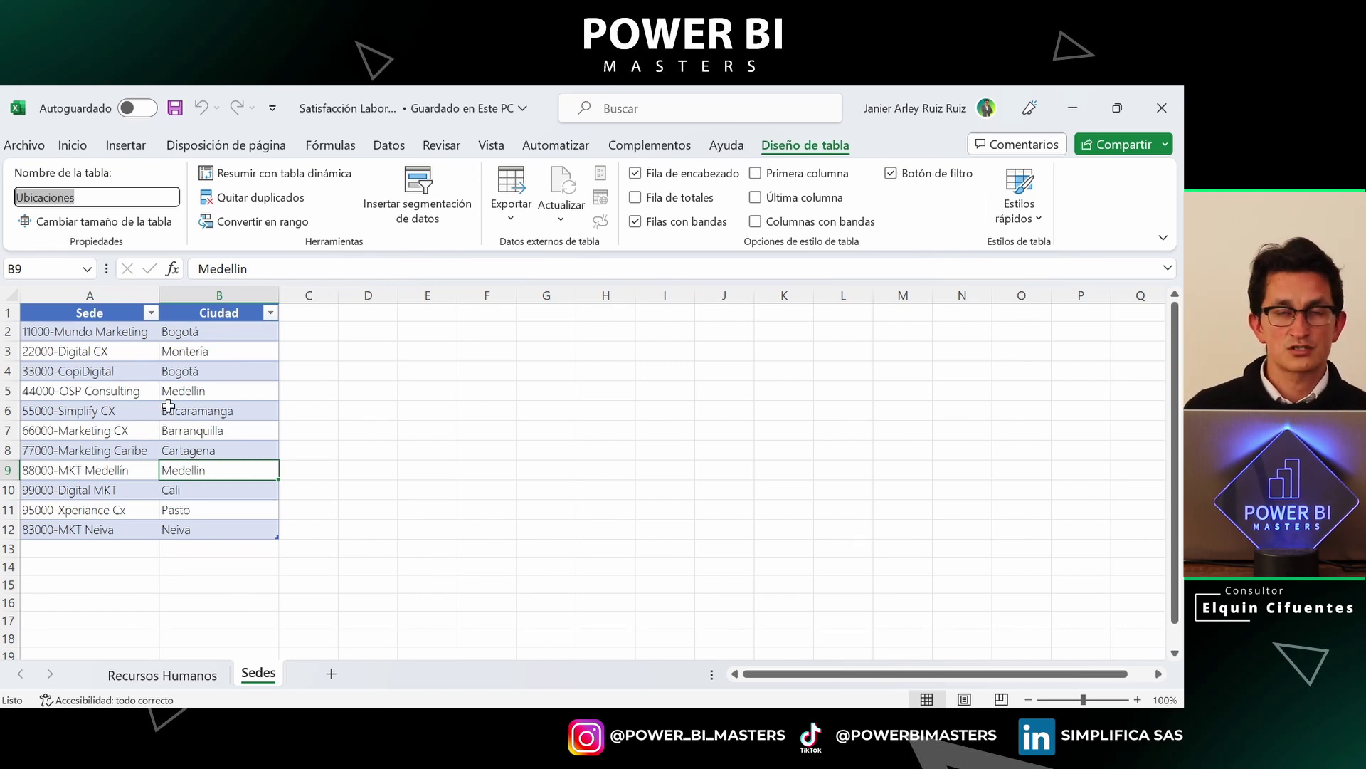
Start editing the Sede header in cell A1, then head back to Power BI
{"action": "left_click", "coordinate": [109, 317]}
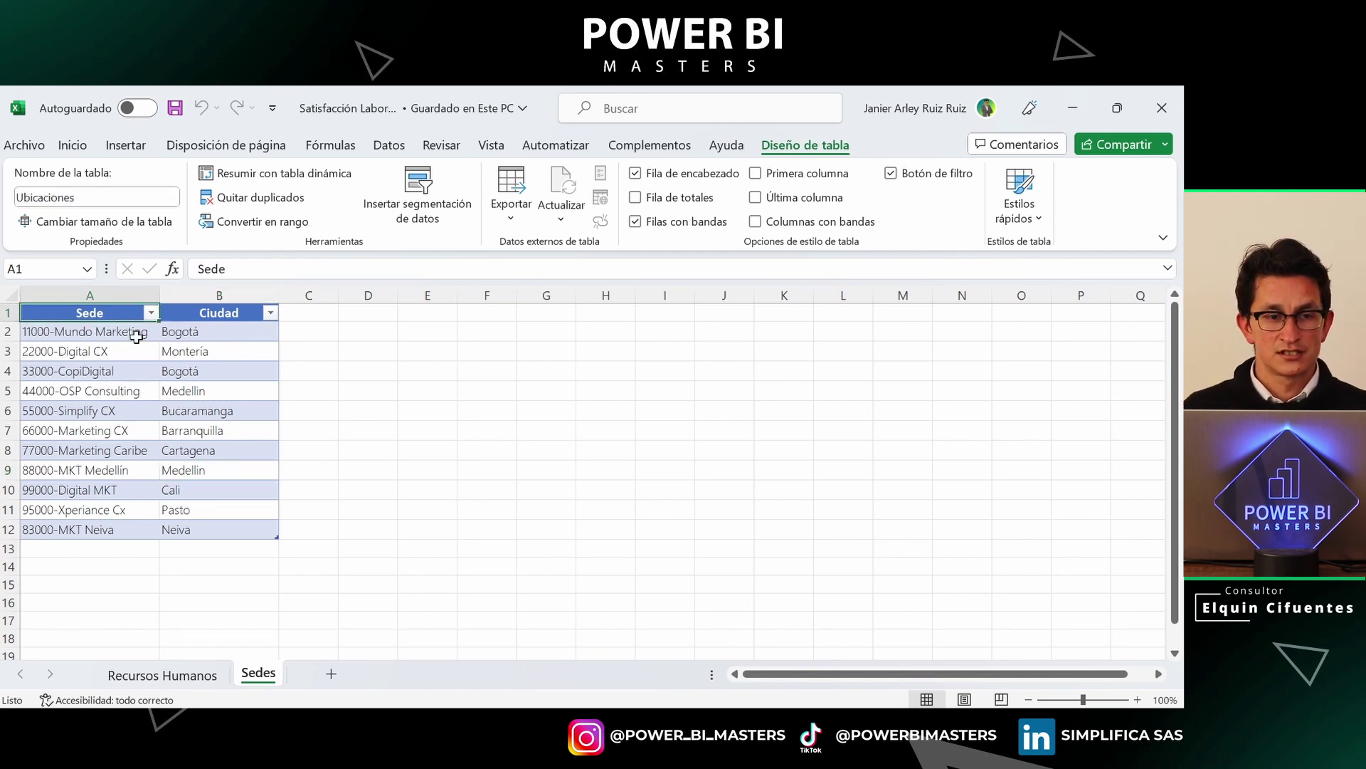
{"action": "key", "text": "F2"}
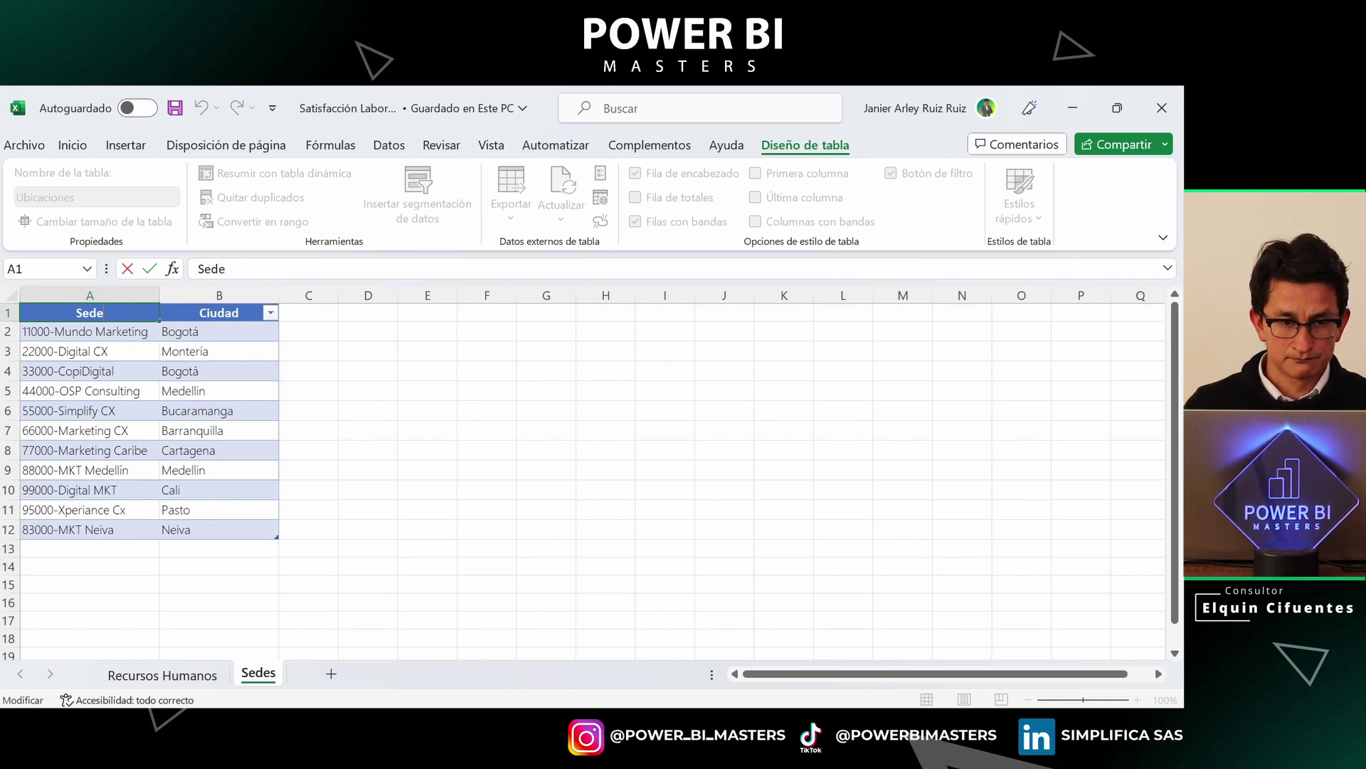
{"action": "left_click", "coordinate": [468, 705]}
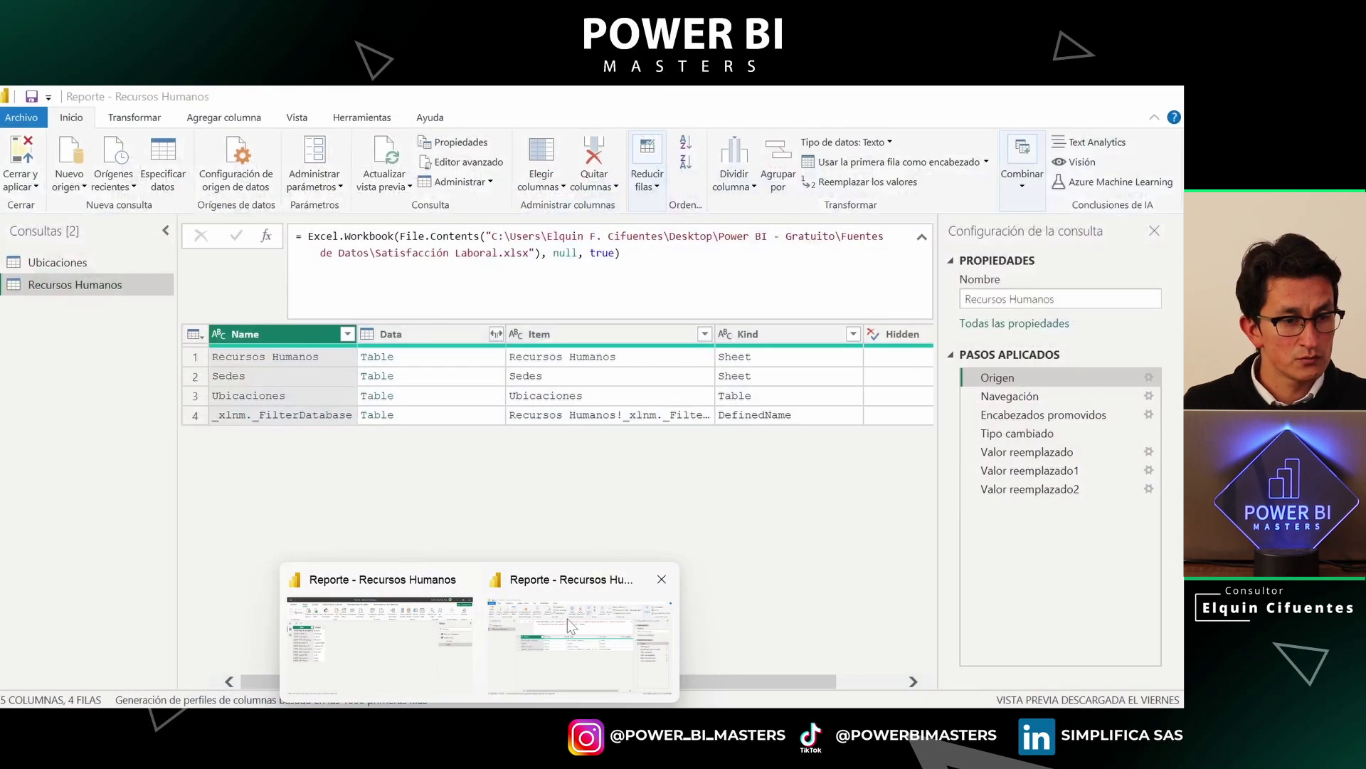
Return to Power BI Desktop while it loads the edited Ubicaciones and Recursos Humanos queries
{"action": "left_click", "coordinate": [567, 618]}
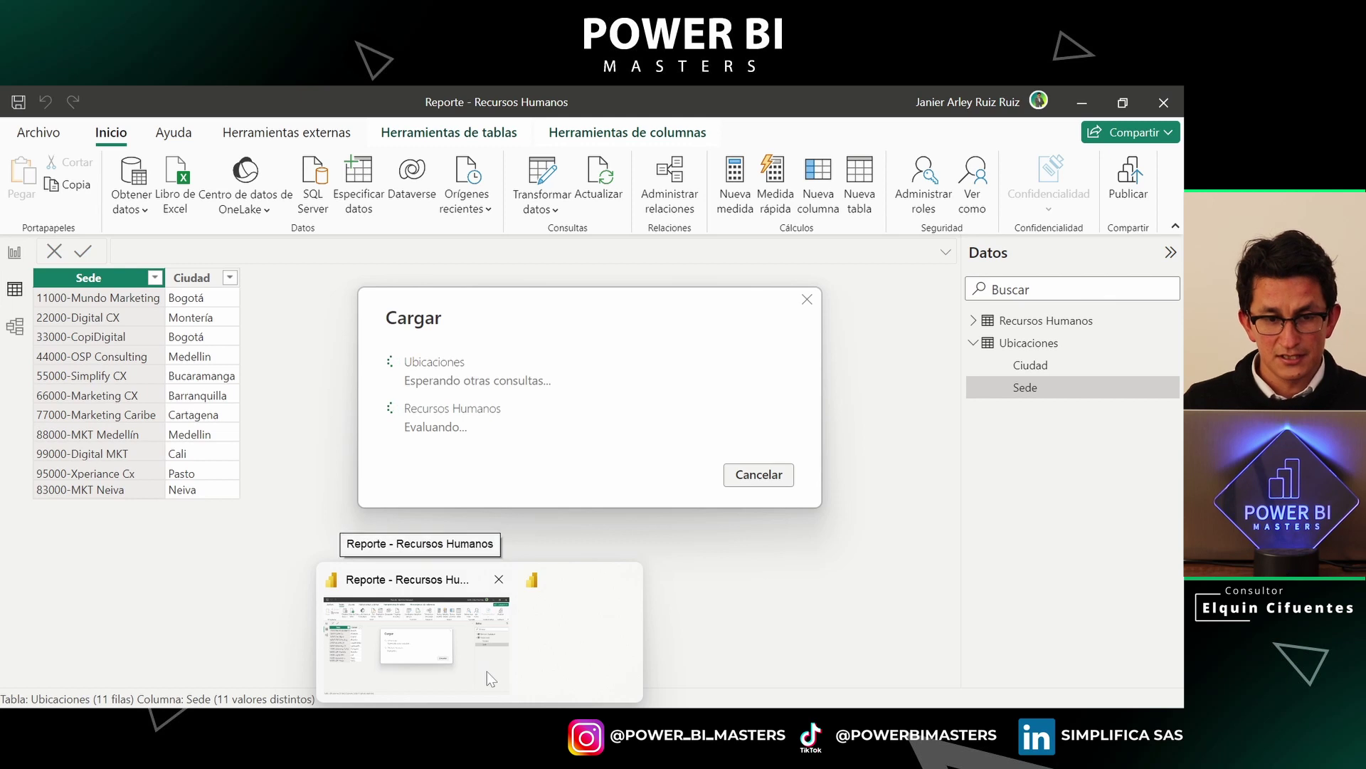
{"action": "left_click", "coordinate": [487, 672]}
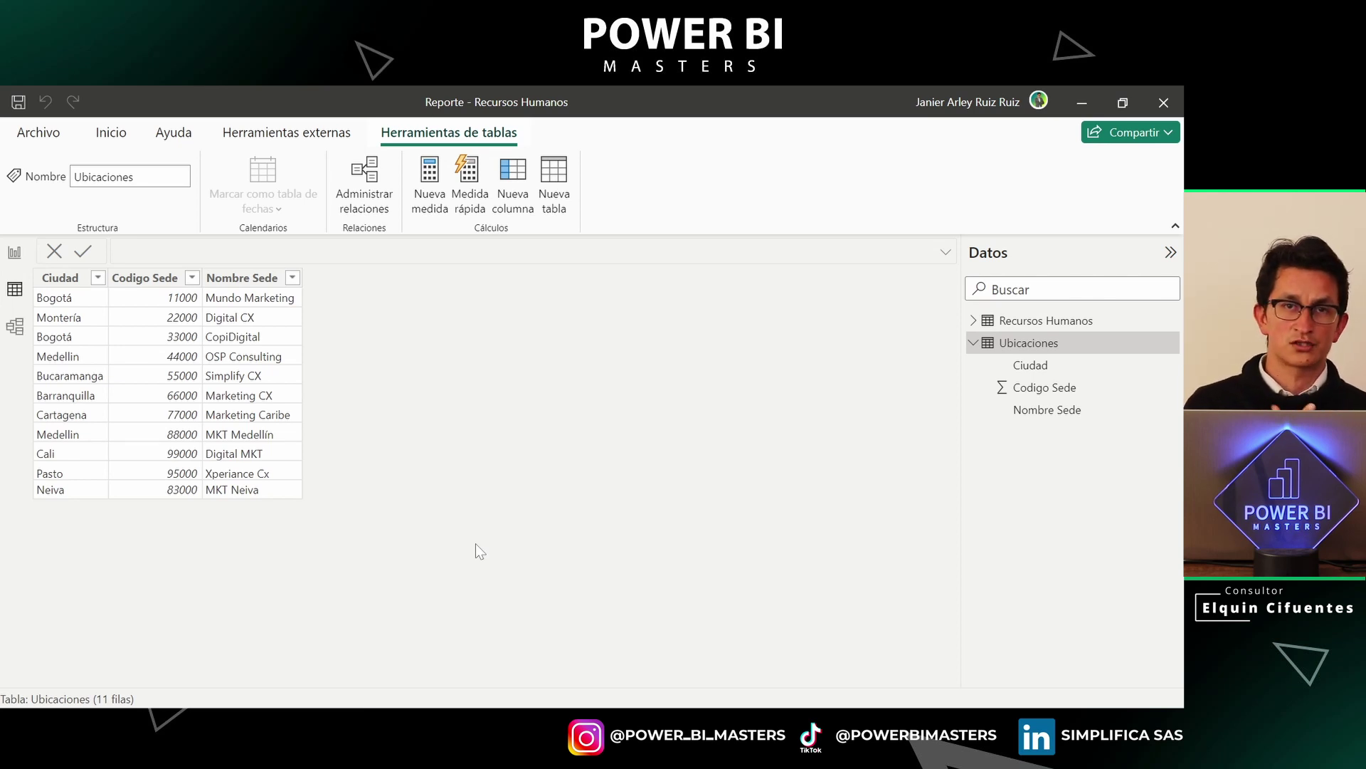
Inspect the Codigo Sede and Nombre Sede columns of Ubicaciones, then display the Recursos Humanos table
{"action": "left_click", "coordinate": [146, 279]}
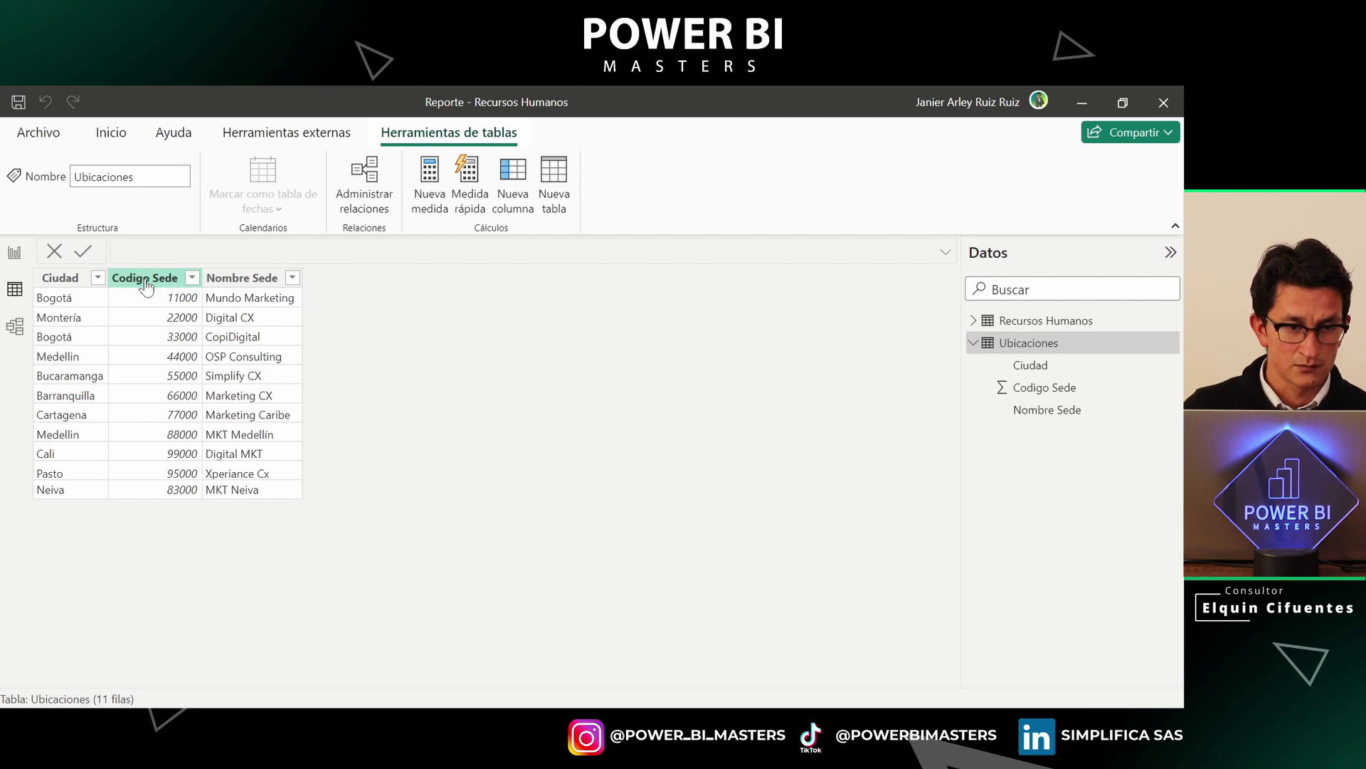
{"action": "left_click", "coordinate": [228, 279]}
{"action": "left_click", "coordinate": [1074, 322]}
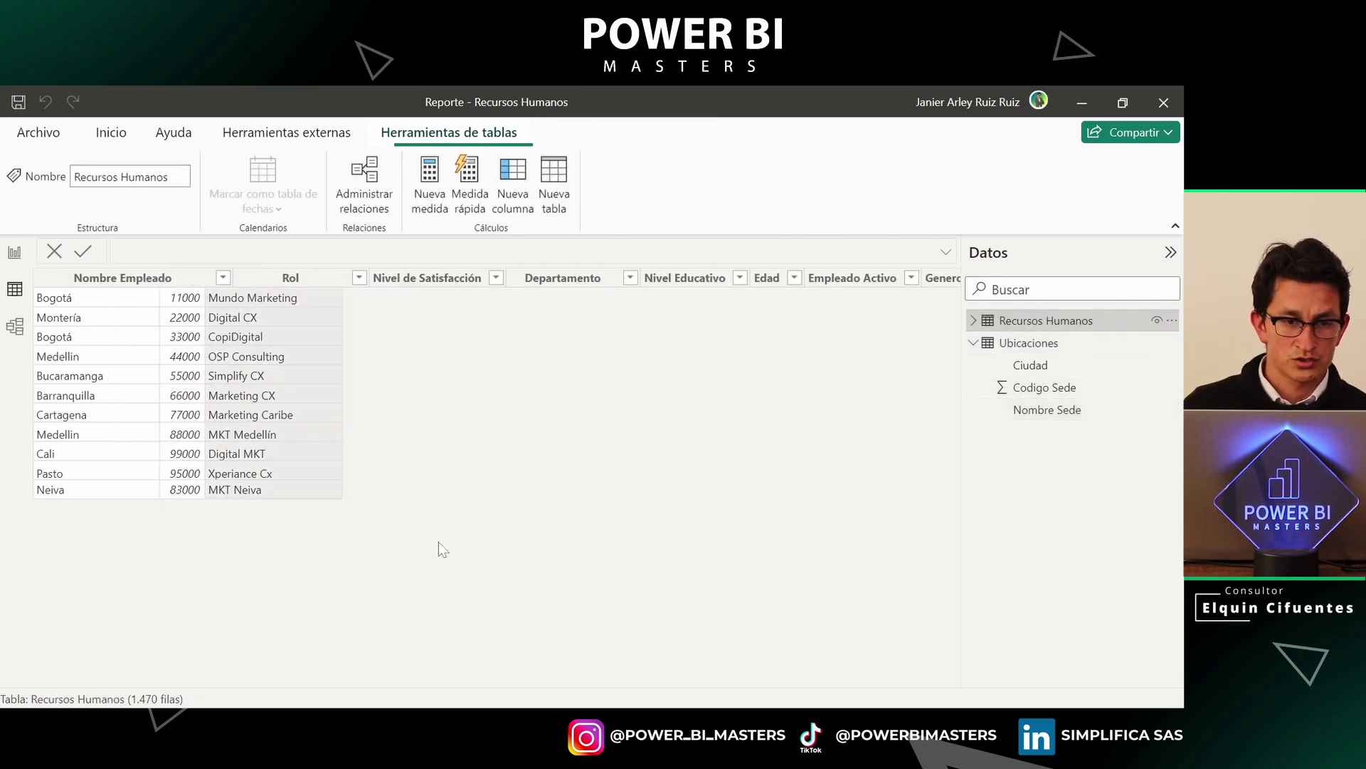
Review the Genero and Años en el Puesto Actual columns, opening and cancelling the latter's filter
{"action": "left_click", "coordinate": [934, 278]}
{"action": "left_click_drag", "start_coordinate": [408, 687], "coordinate": [901, 685]}
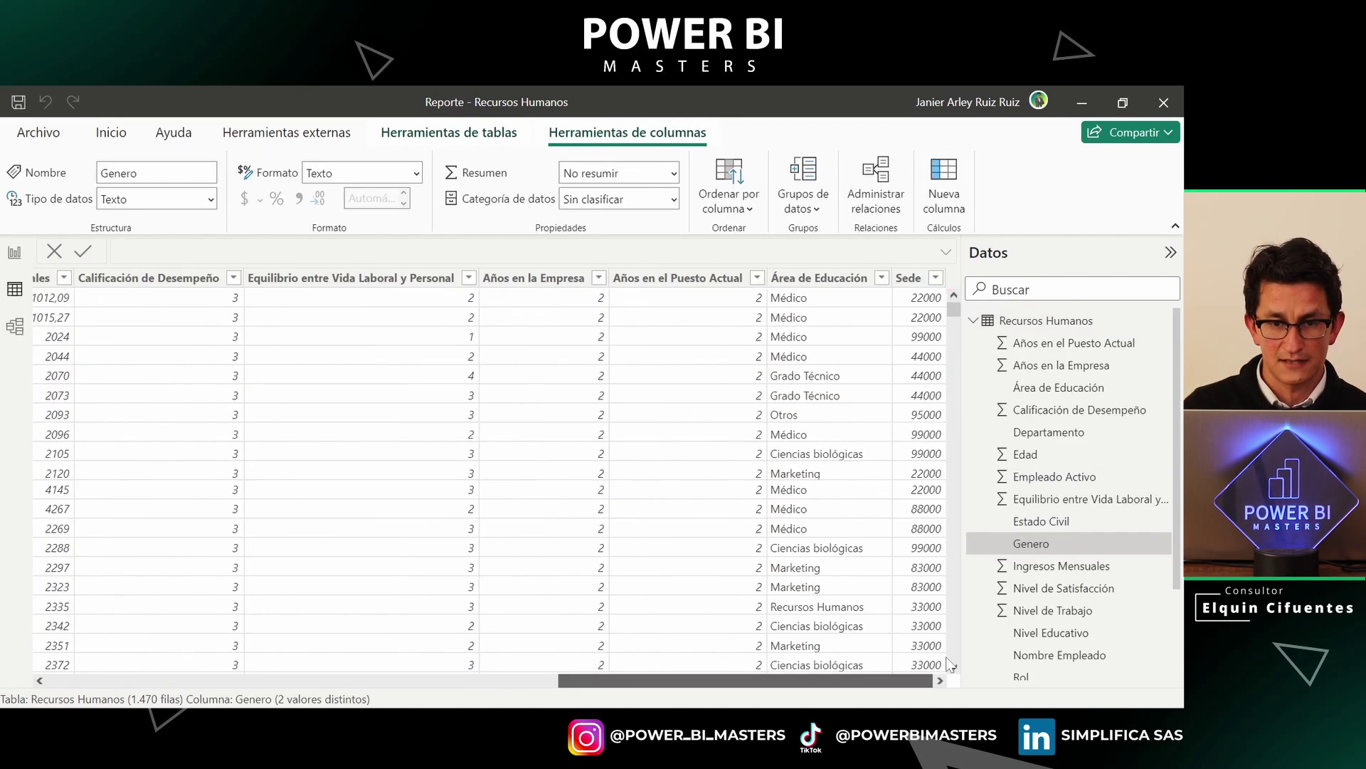
{"action": "left_click", "coordinate": [724, 281]}
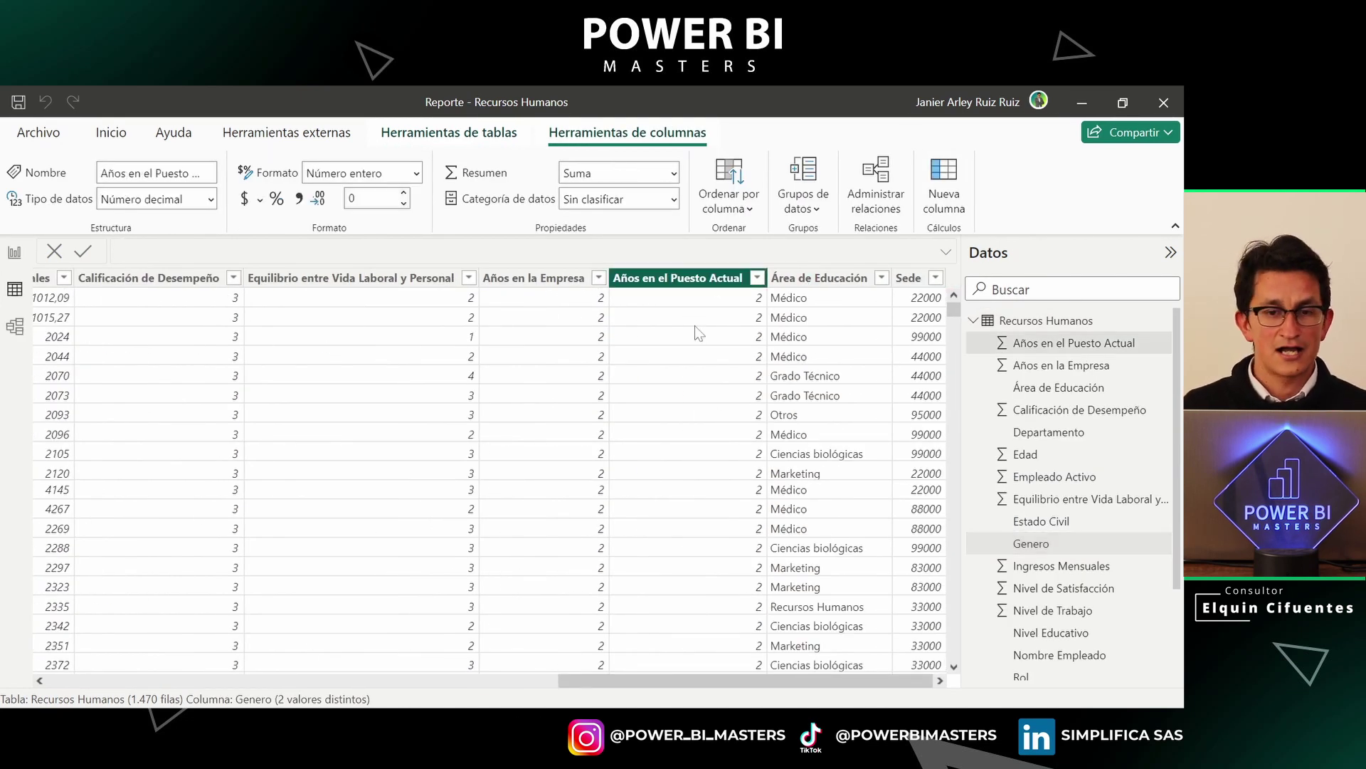
{"action": "left_click", "coordinate": [757, 279]}
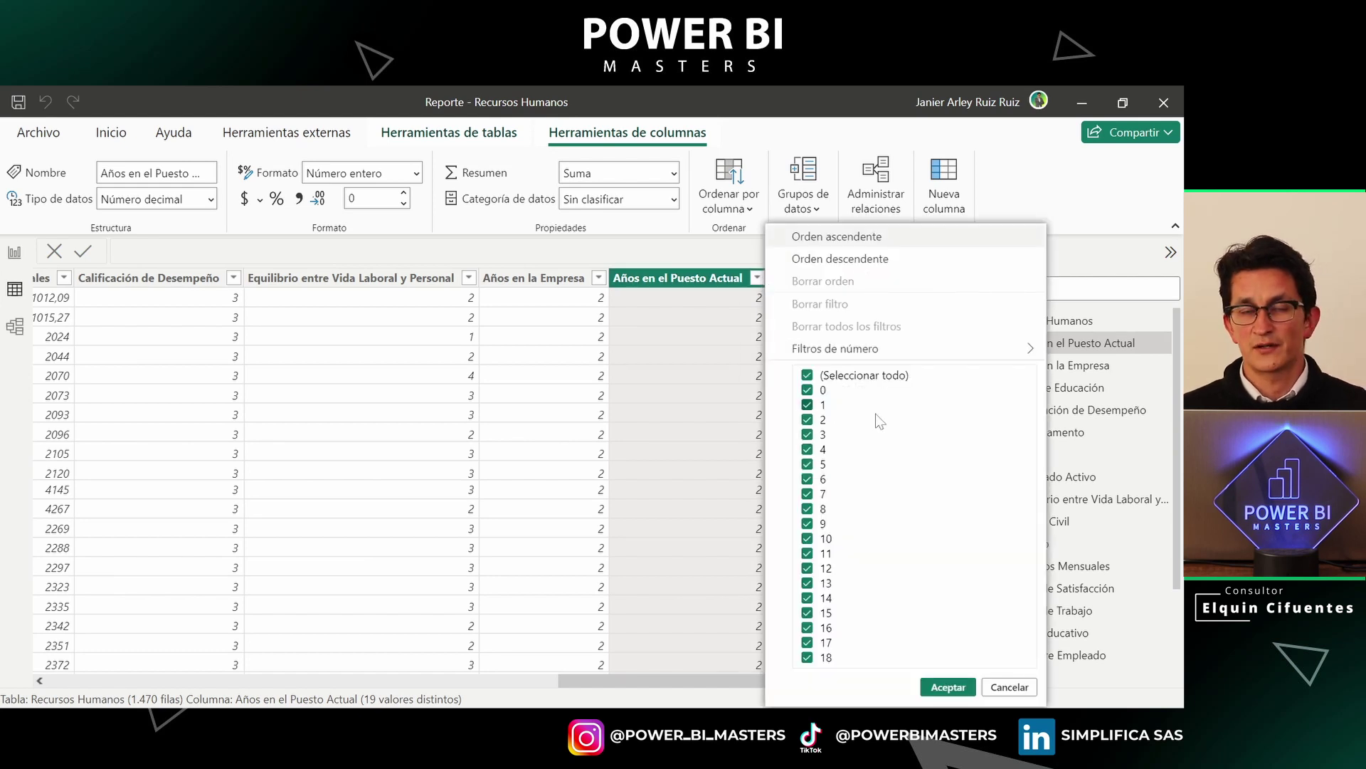
{"action": "left_click", "coordinate": [1018, 687]}
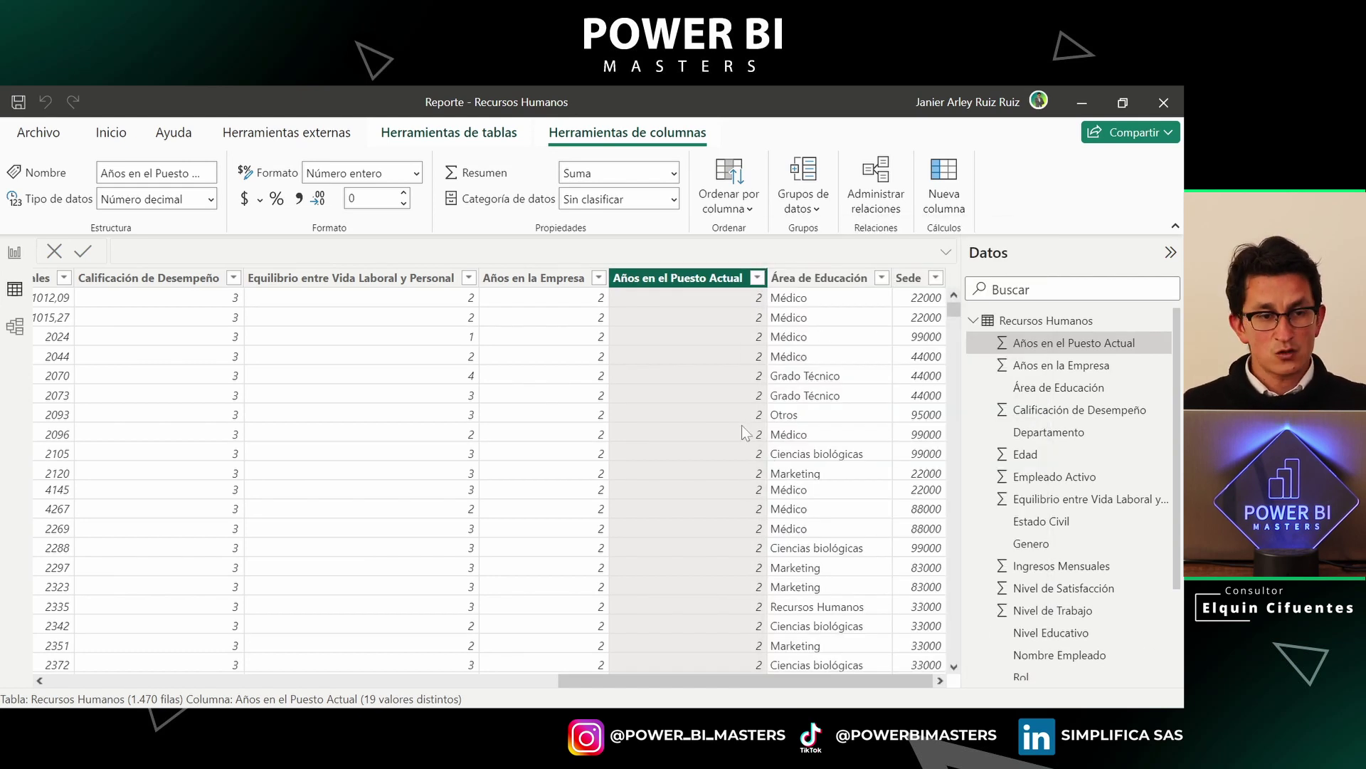